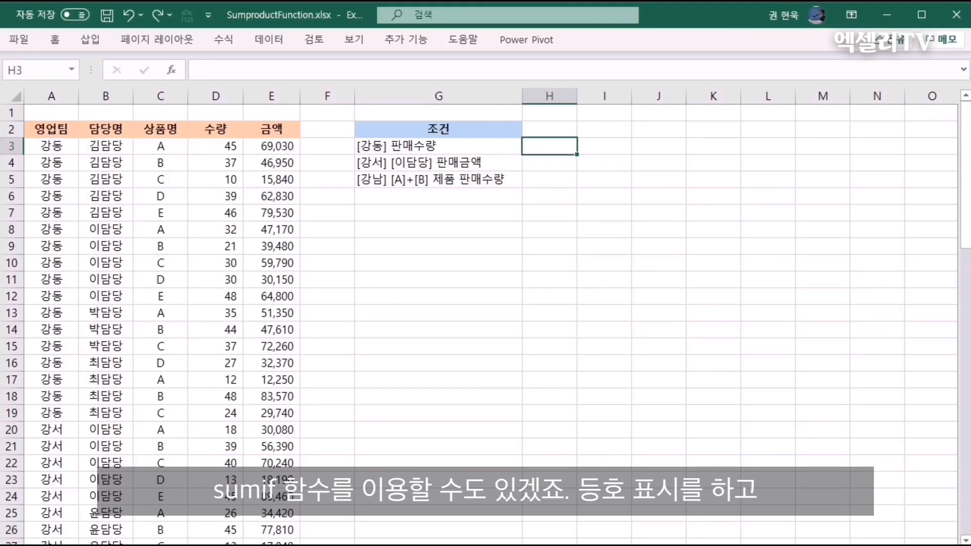
Enter =SUMIF(A3:A76,"강동",D3:D76) in H3 to total the sales quantity of the 강동 team
type("=su")
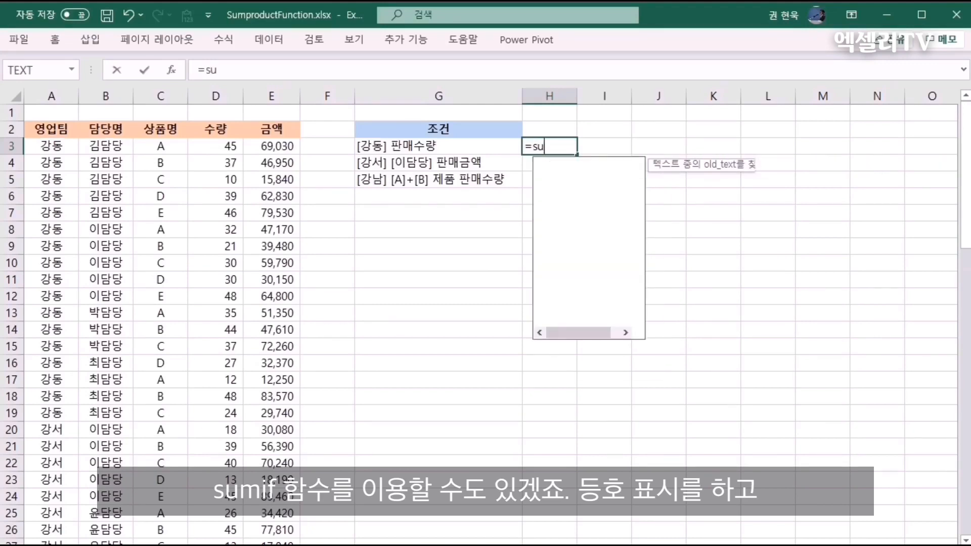
type("mif(")
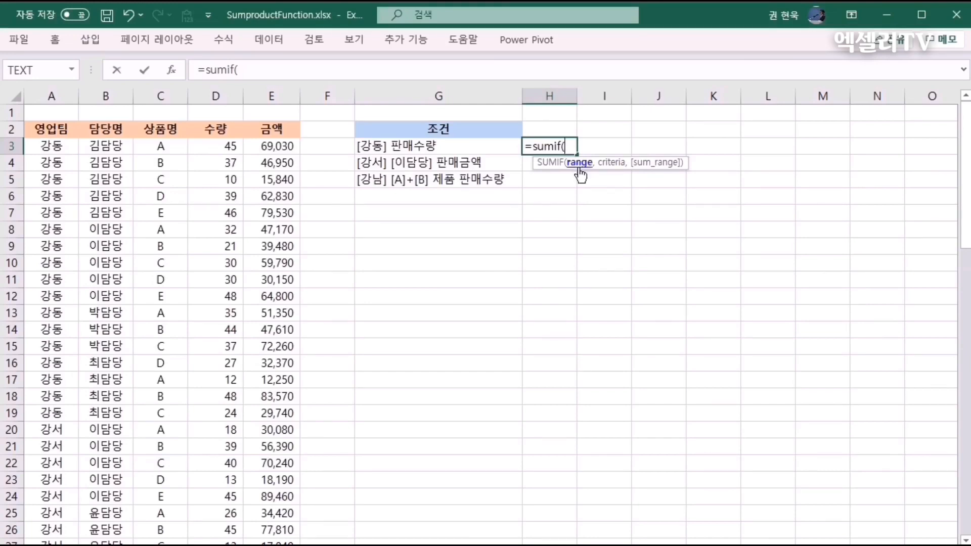
left_click(44, 146)
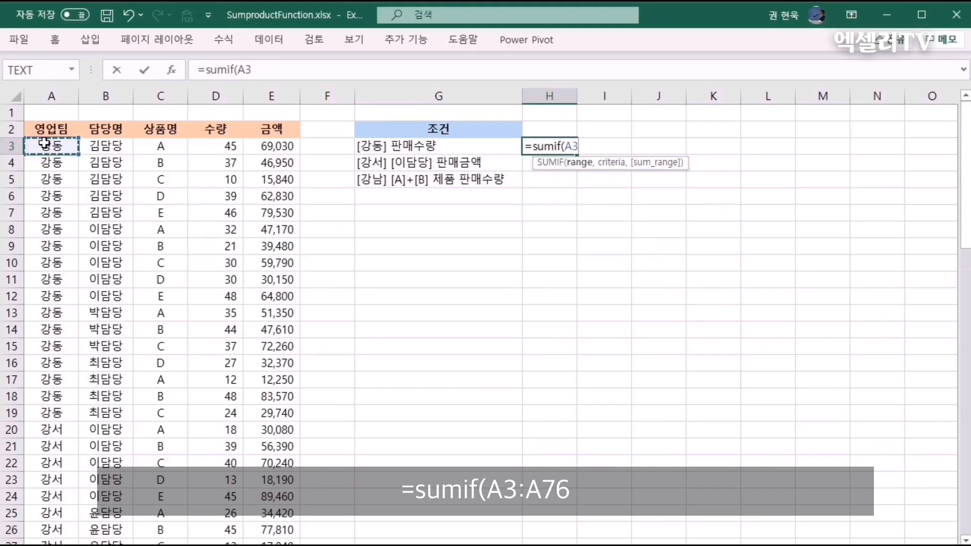
key("ctrl+shift+Down")
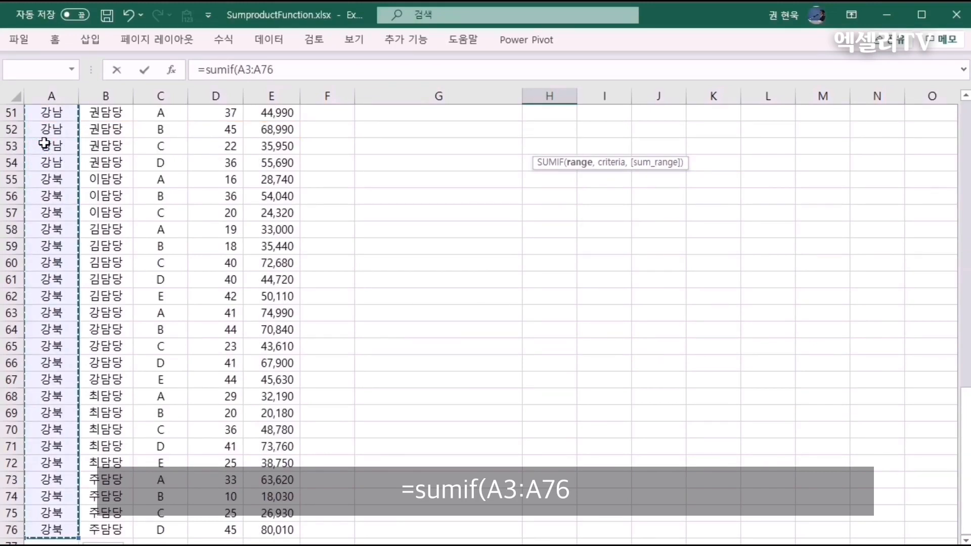
scroll(44, 144, "up", 17)
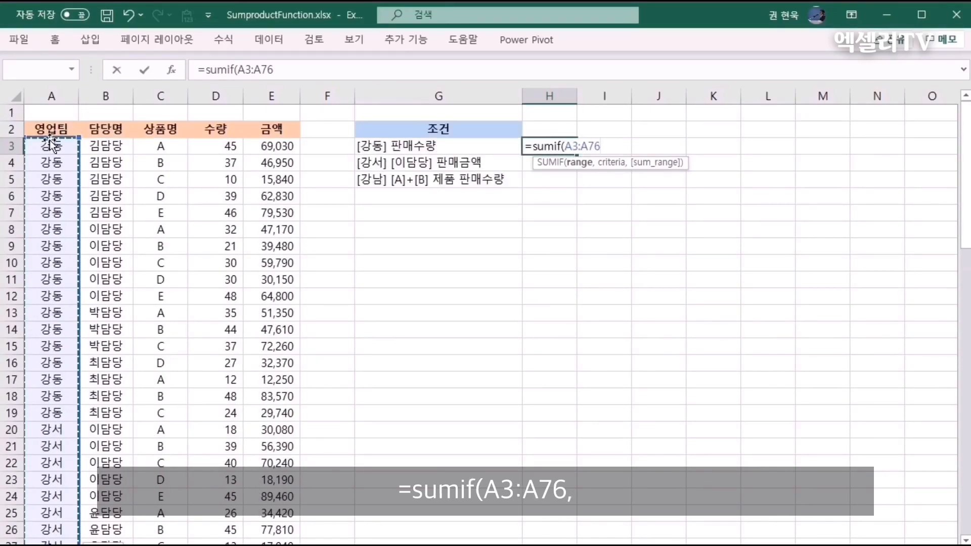
type(",")
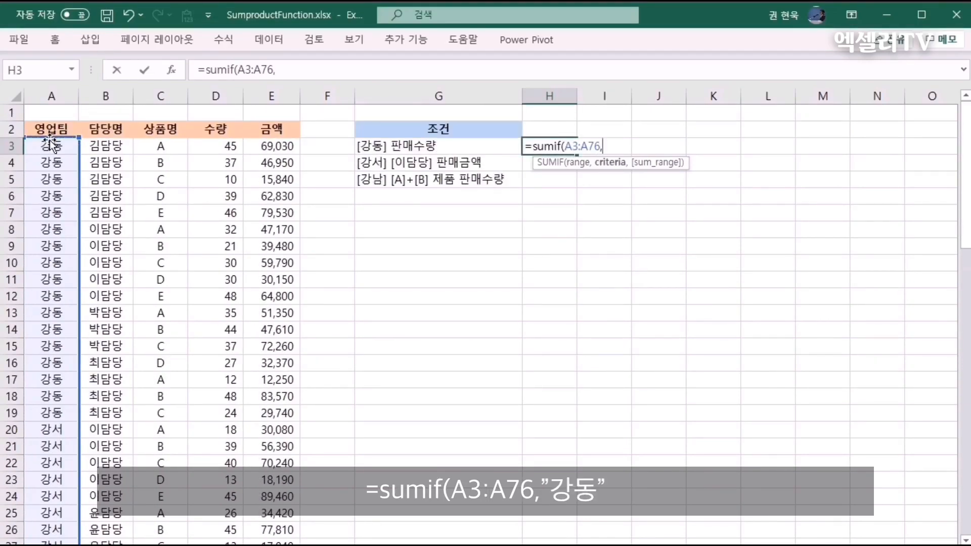
type("\"가ㅇ동")
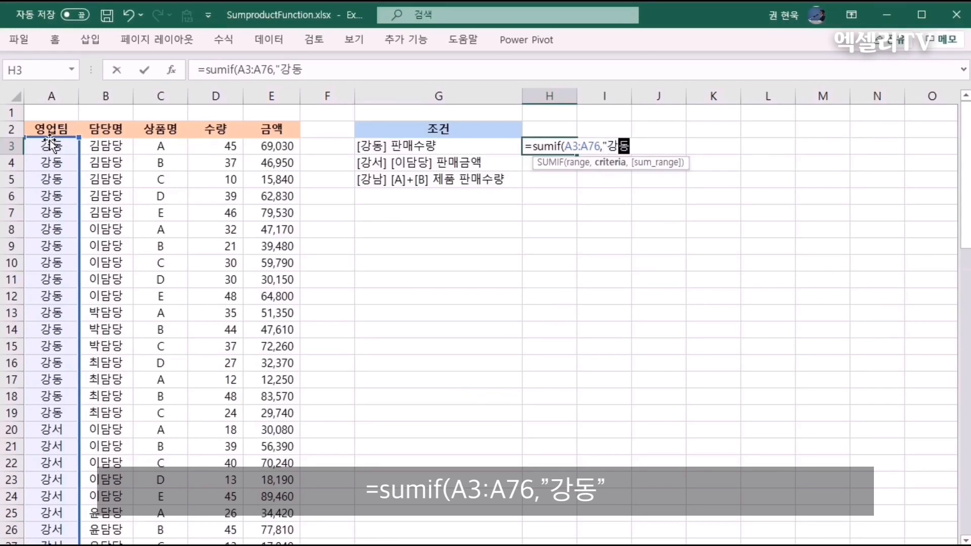
type("\",")
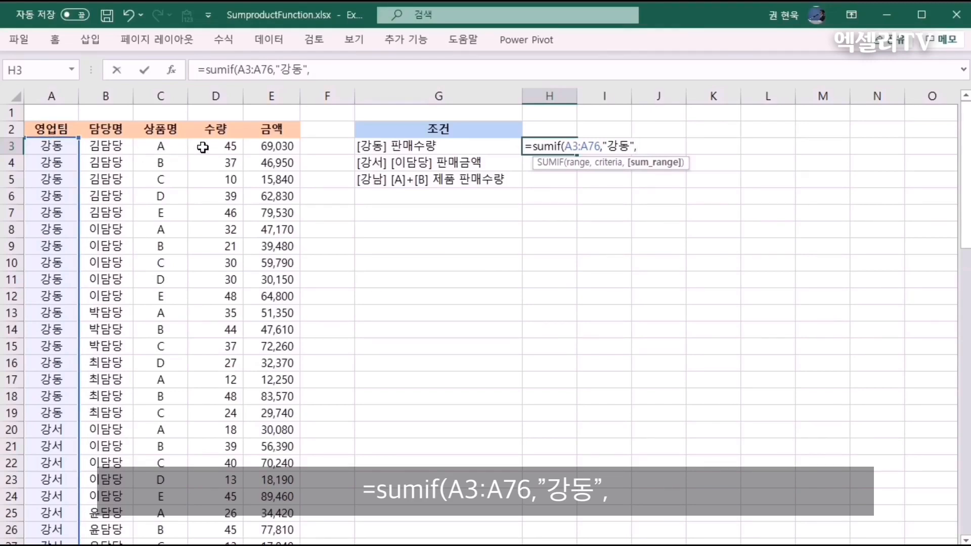
left_click(203, 147)
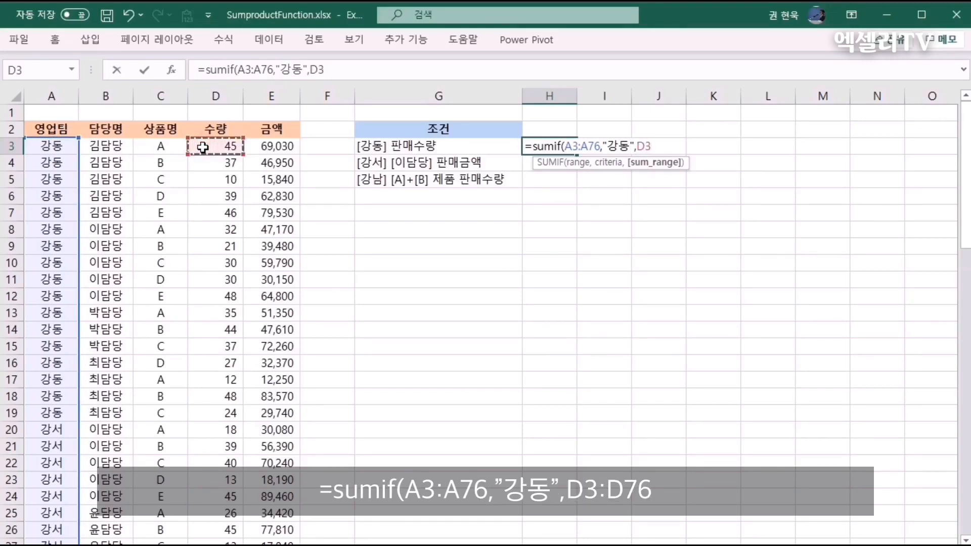
key("ctrl+shift+Down")
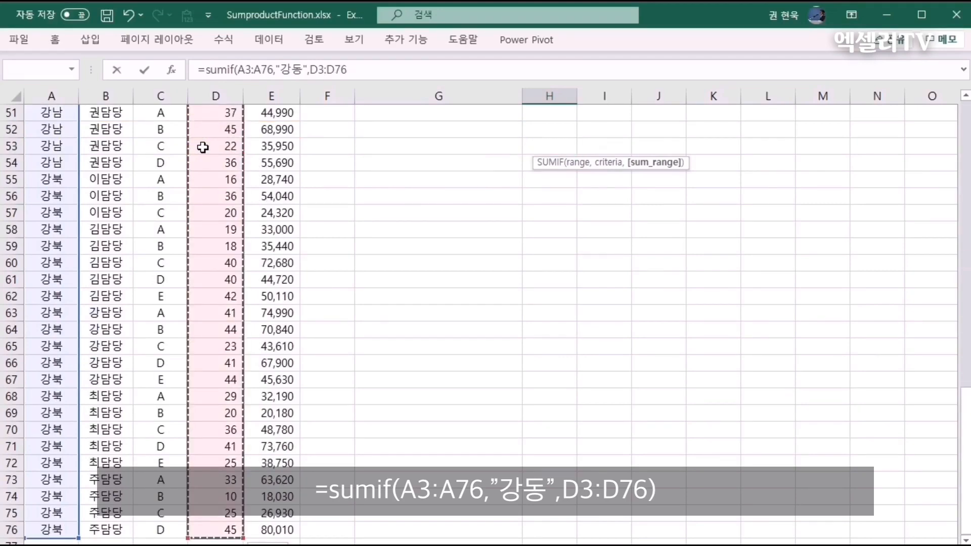
scroll(202, 147, "up", 17)
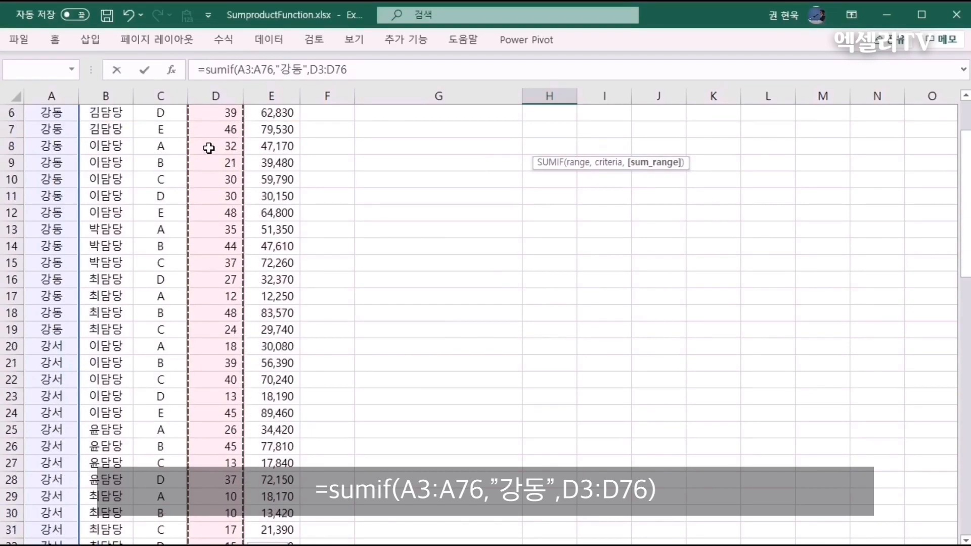
type(")")
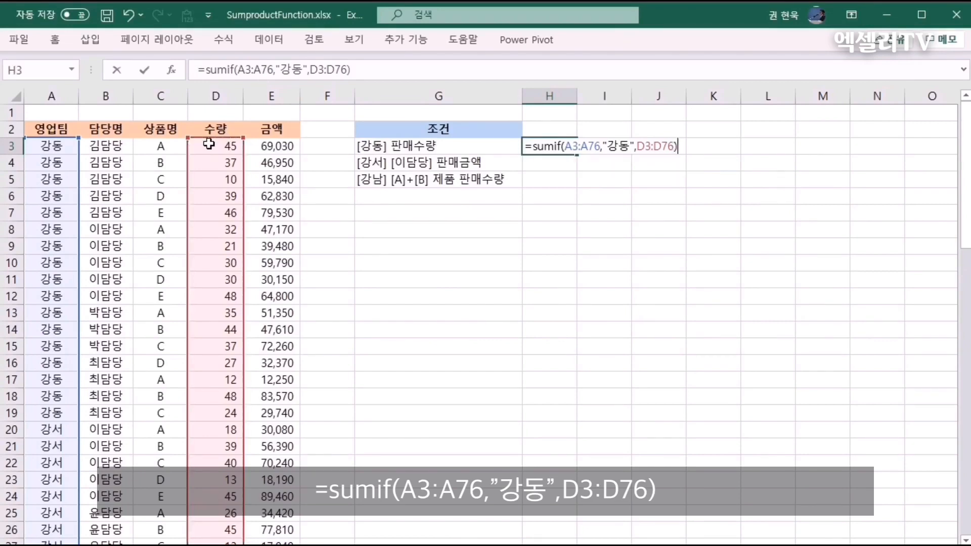
key("Return")
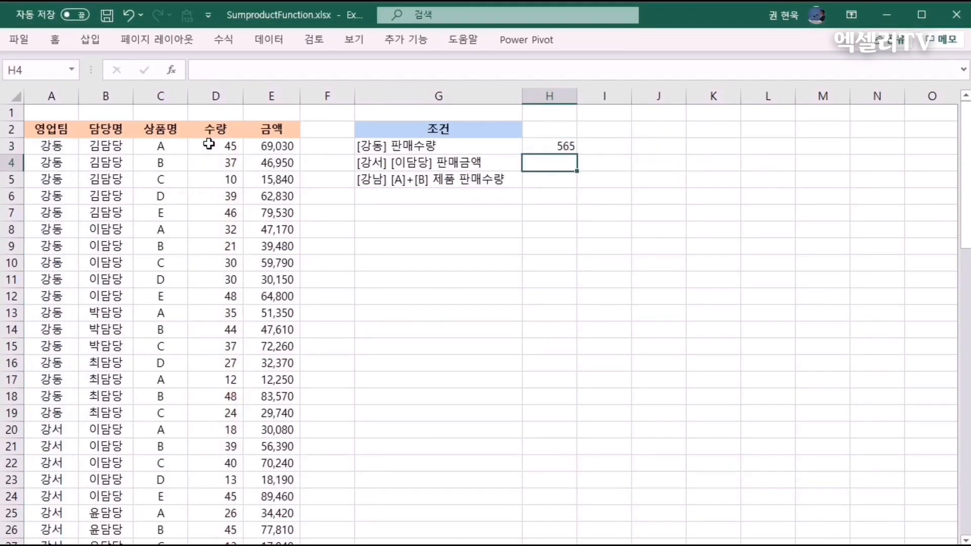
Move the conditions in G4:G5 to G10:G11 and begin a SUM formula in H4 with the condition (A3:A76="강동")
left_click_drag(393, 163, 387, 276)
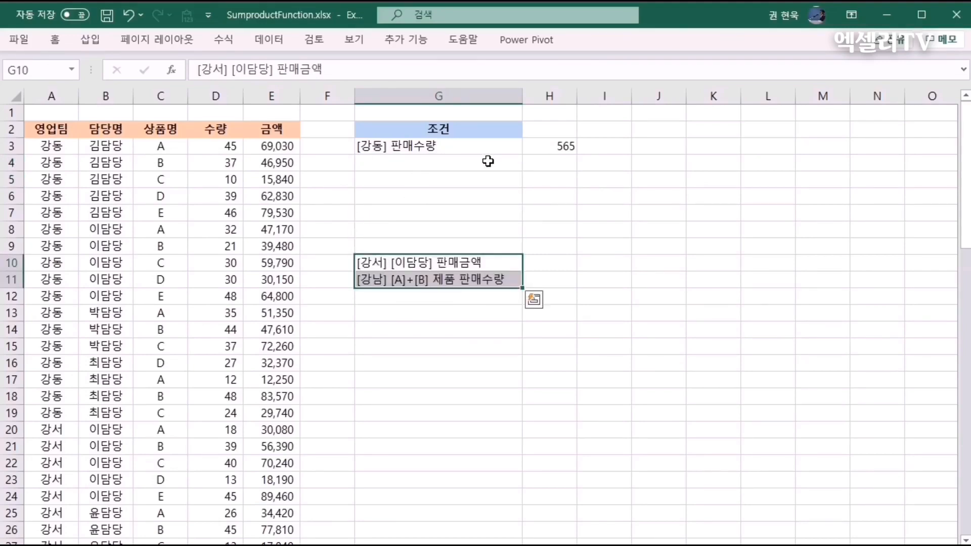
left_click(547, 164)
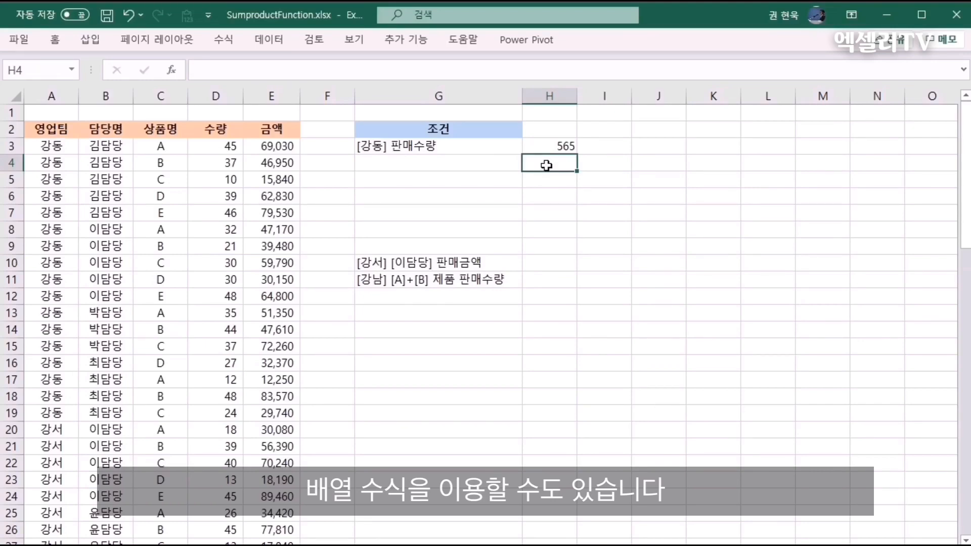
type("=")
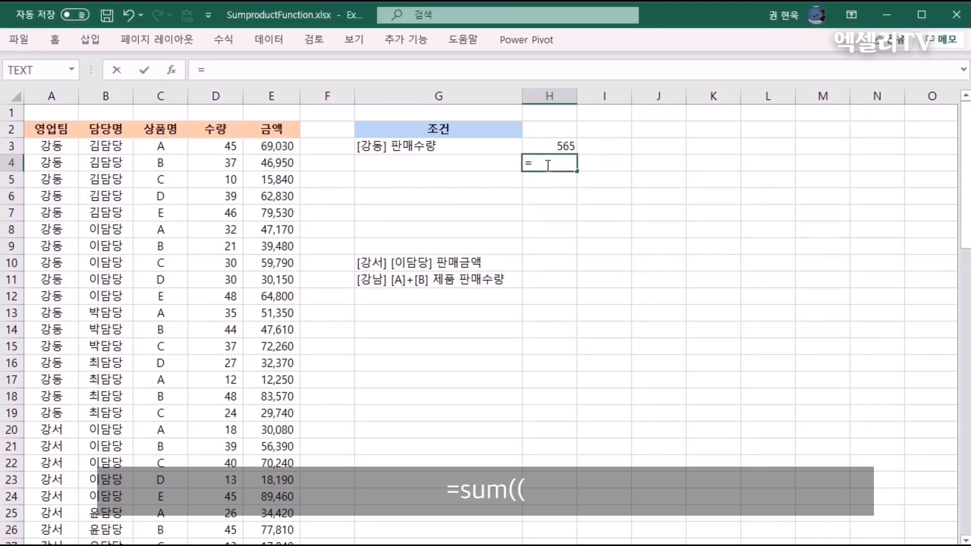
type("sum")
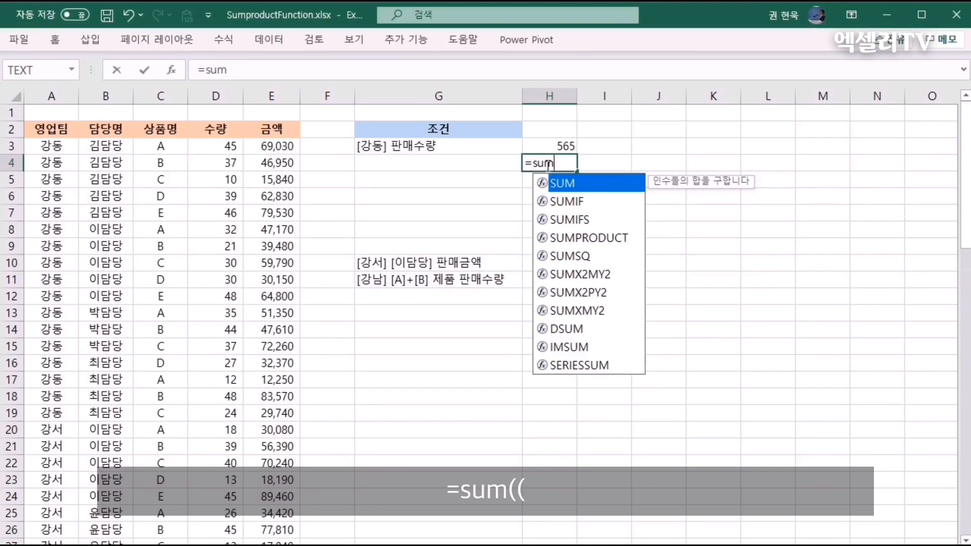
type("((")
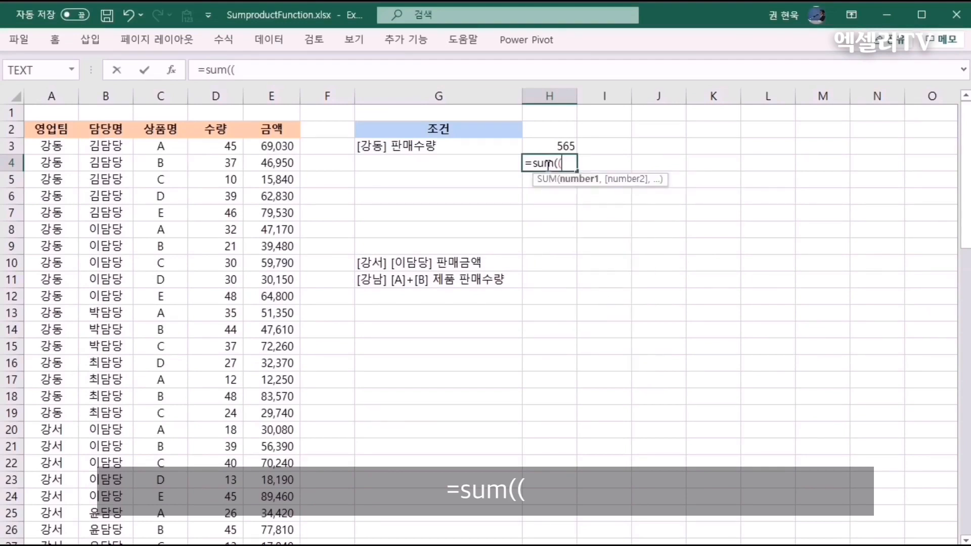
left_click(48, 149)
key("ctrl+shift+Down")
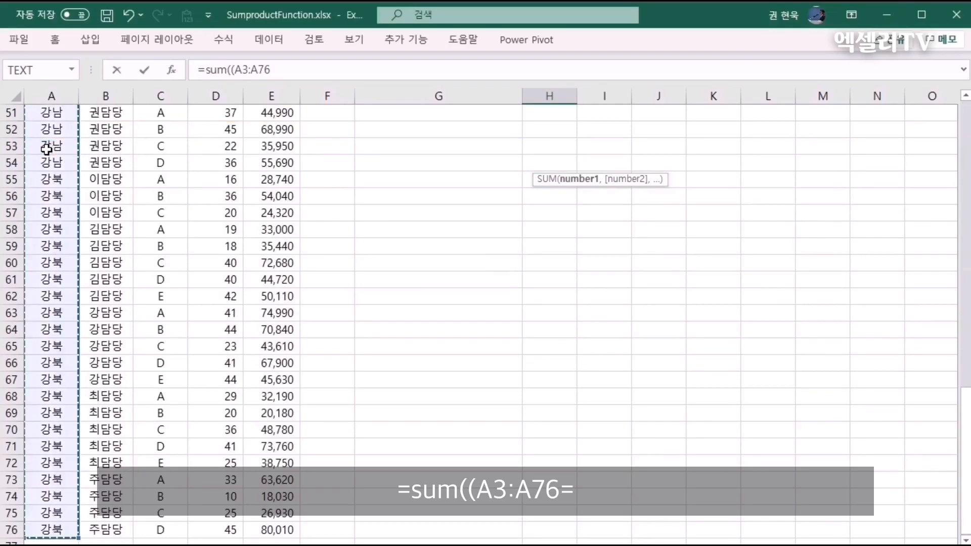
scroll(46, 150, "up", 17)
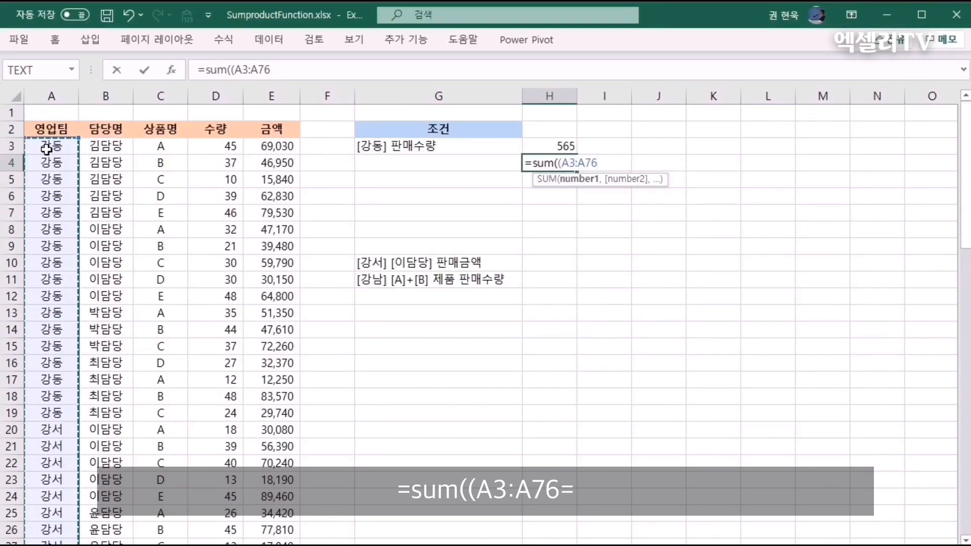
type("=")
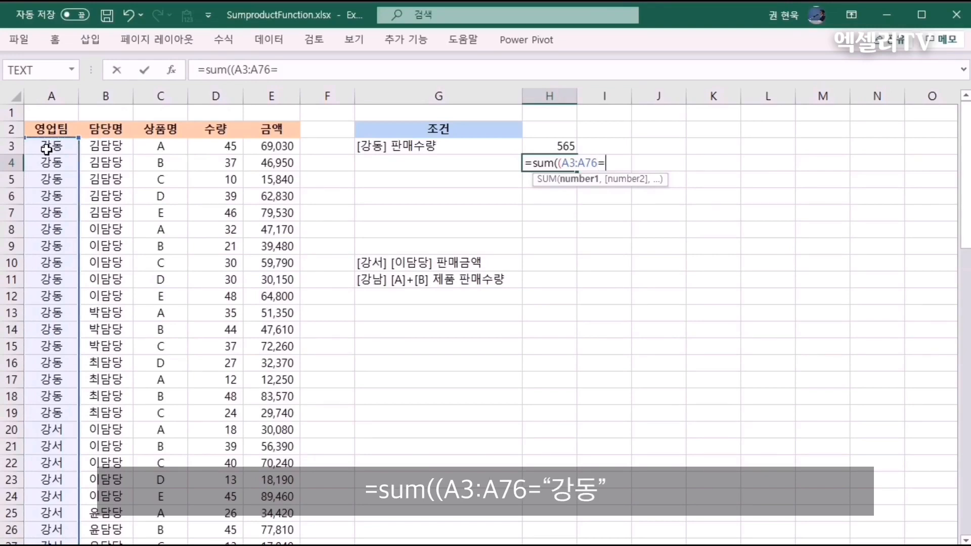
type("\"강동\"")
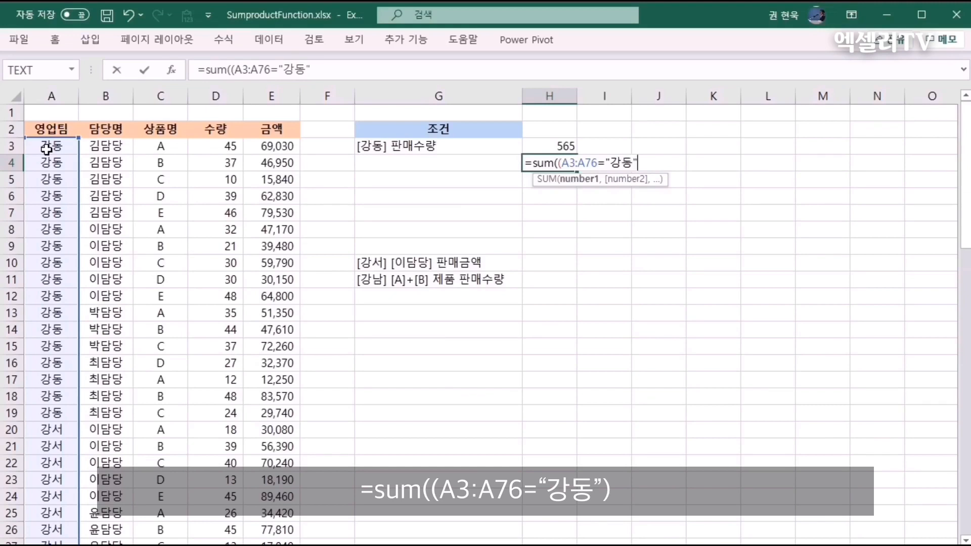
type(")")
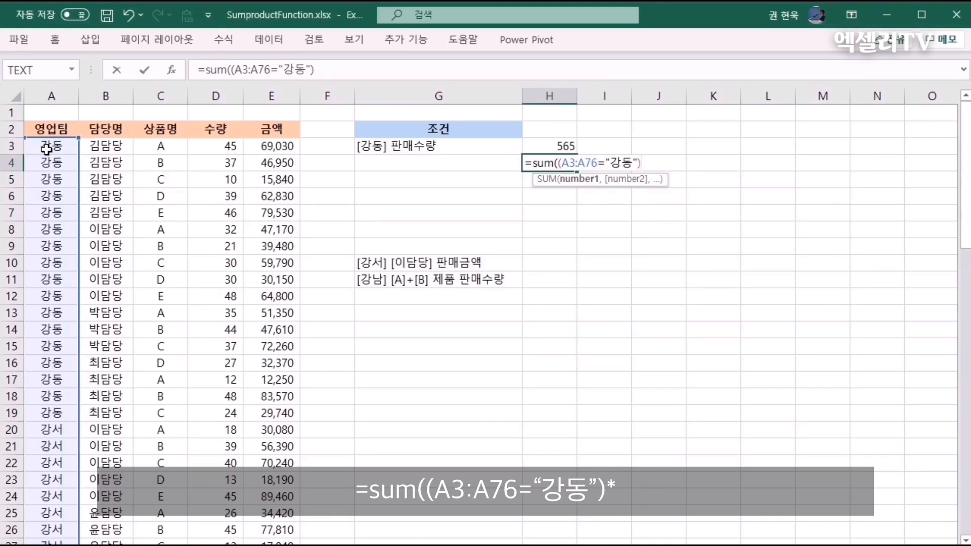
Multiply the condition in H4's SUM by the quantities D3:D76 and enter it as an array formula
type("*")
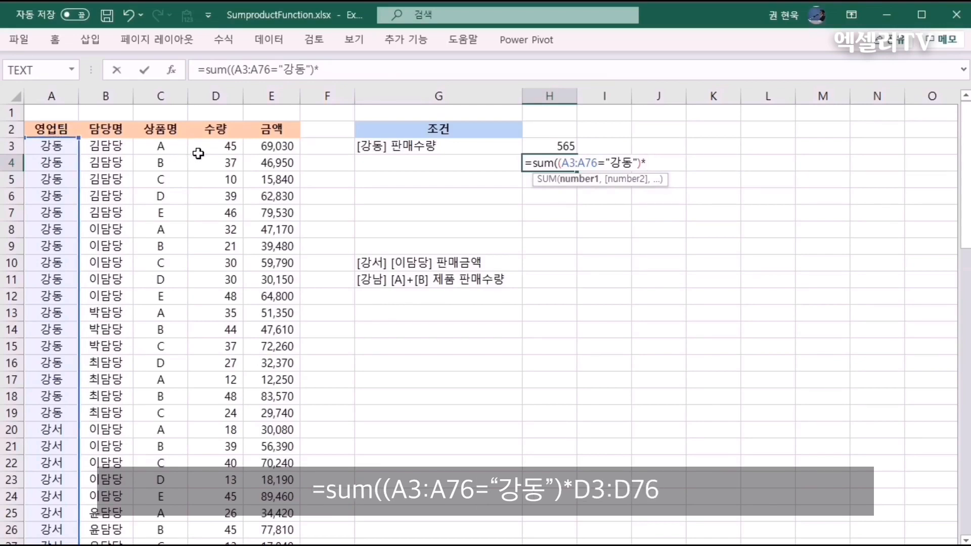
left_click(198, 147)
key("ctrl+shift+Down")
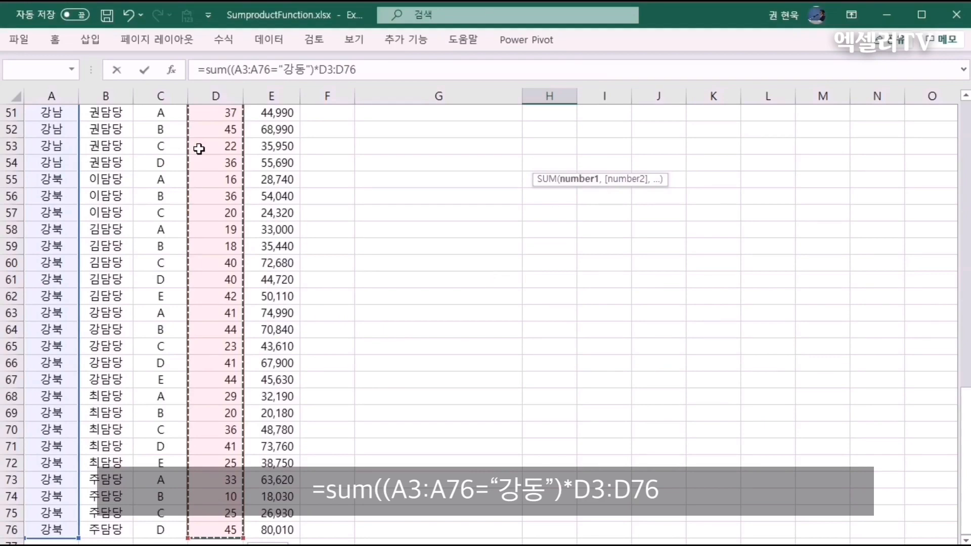
scroll(199, 149, "up", 17)
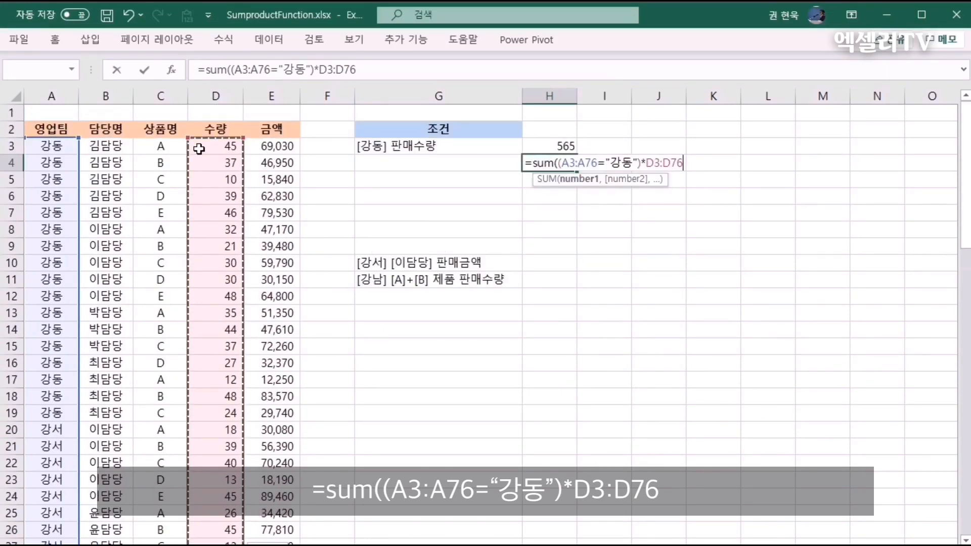
type(")")
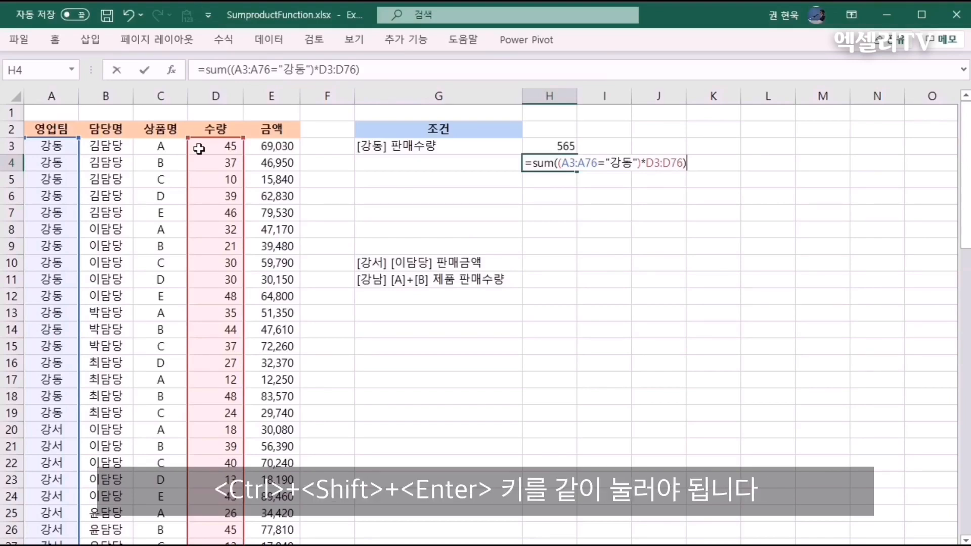
key("ctrl+shift+Return")
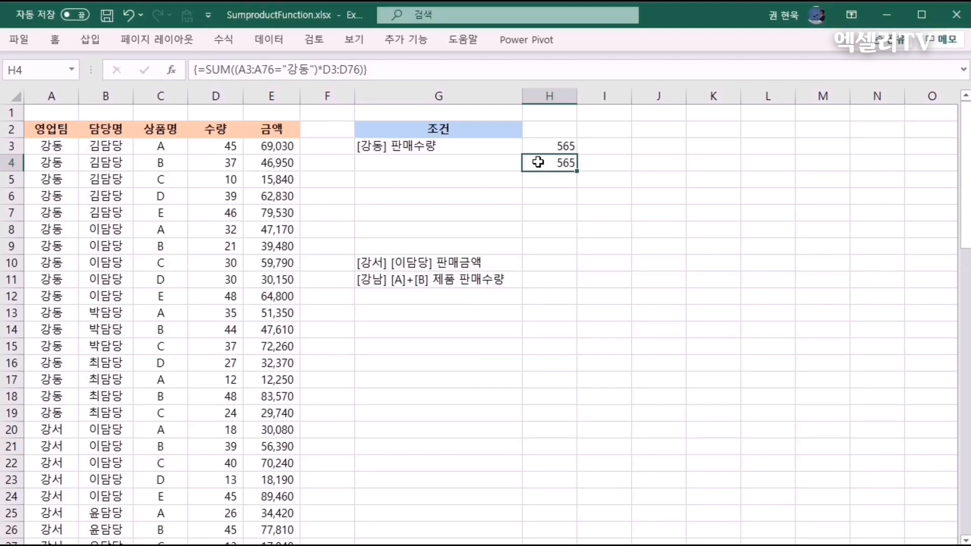
Show the formula of H3 as text in I3 with =FORMULATEXT(H3)
left_click(610, 148)
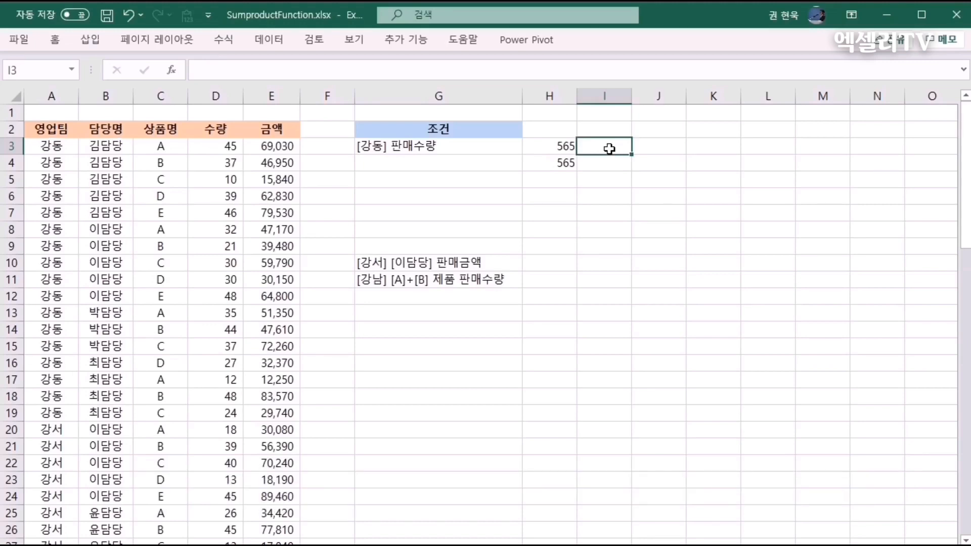
type("=f")
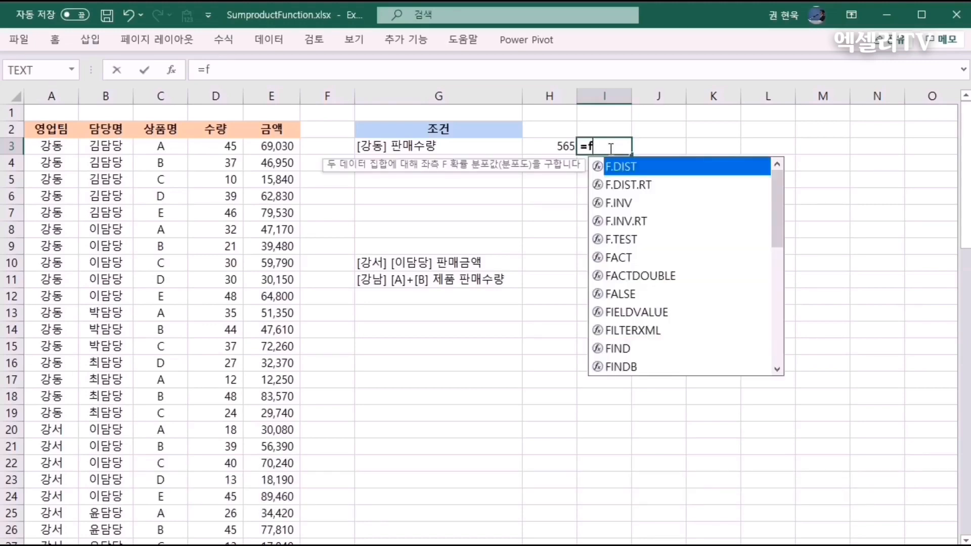
type("orm")
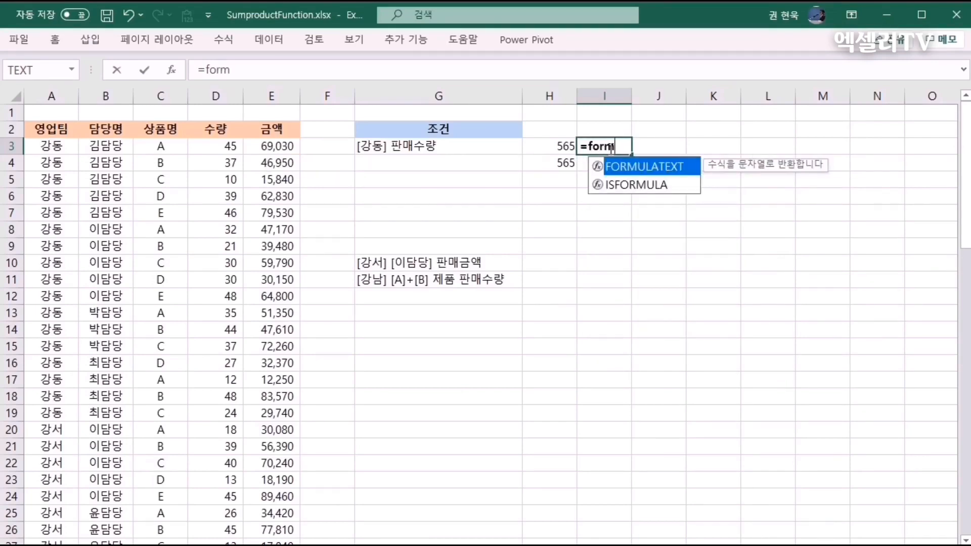
key("Tab")
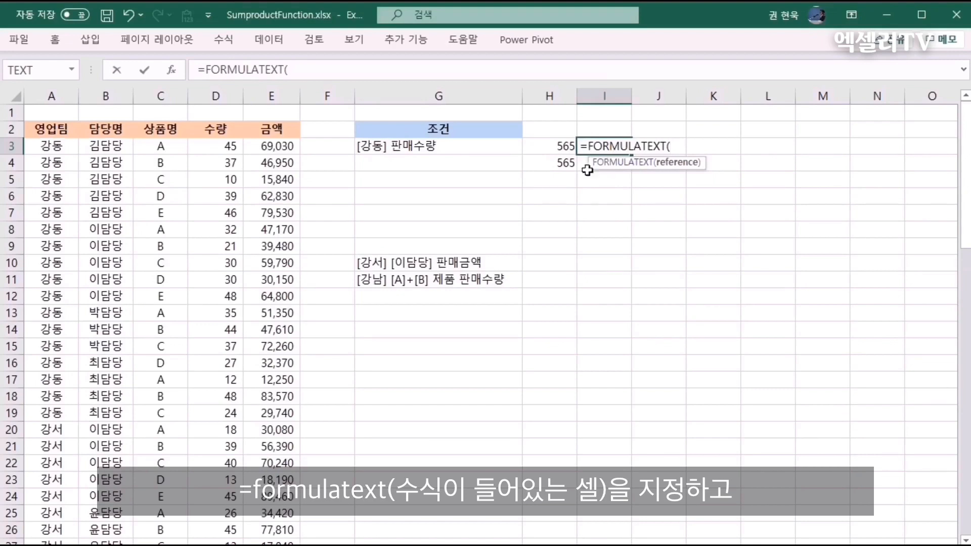
left_click(546, 146)
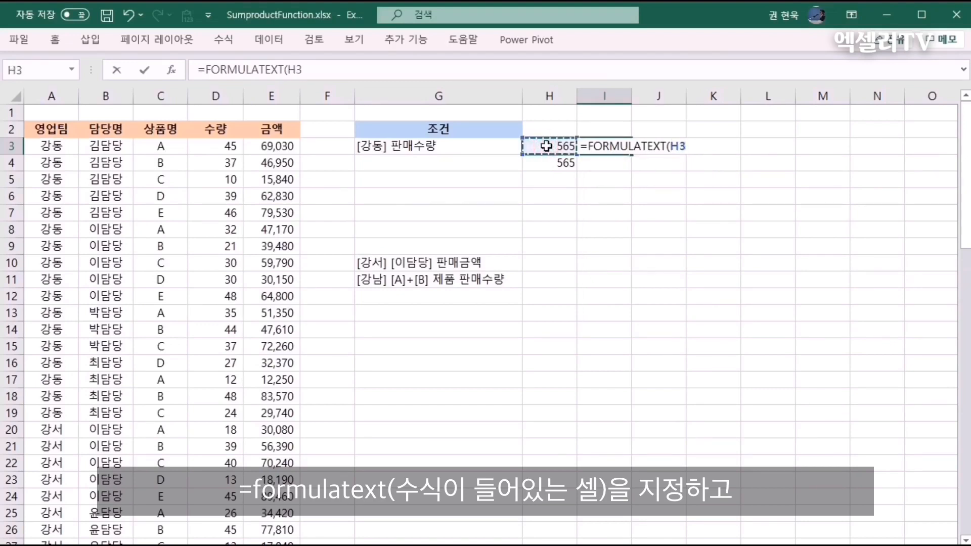
key("Return")
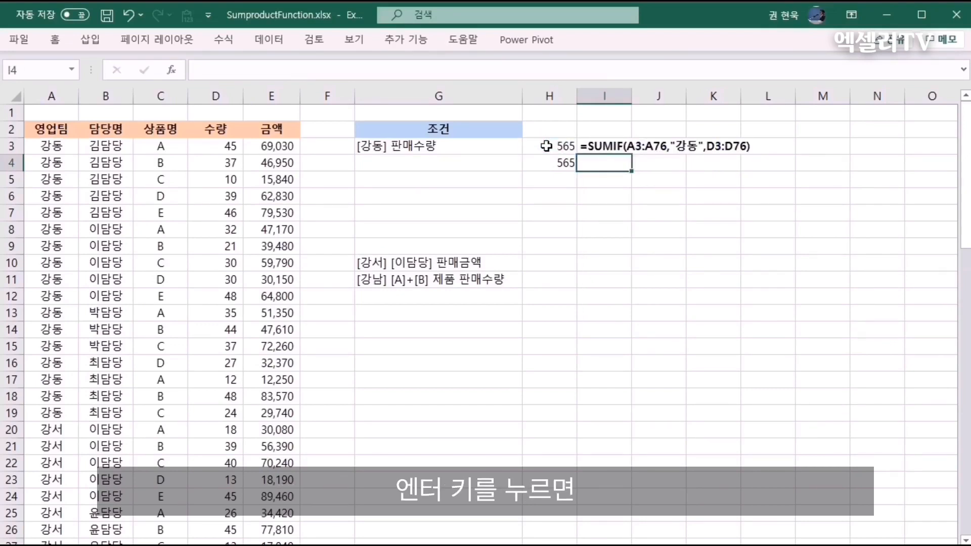
Fill the FORMULATEXT formula in I3 down to I4 to show H4's array formula as text
left_click(605, 145)
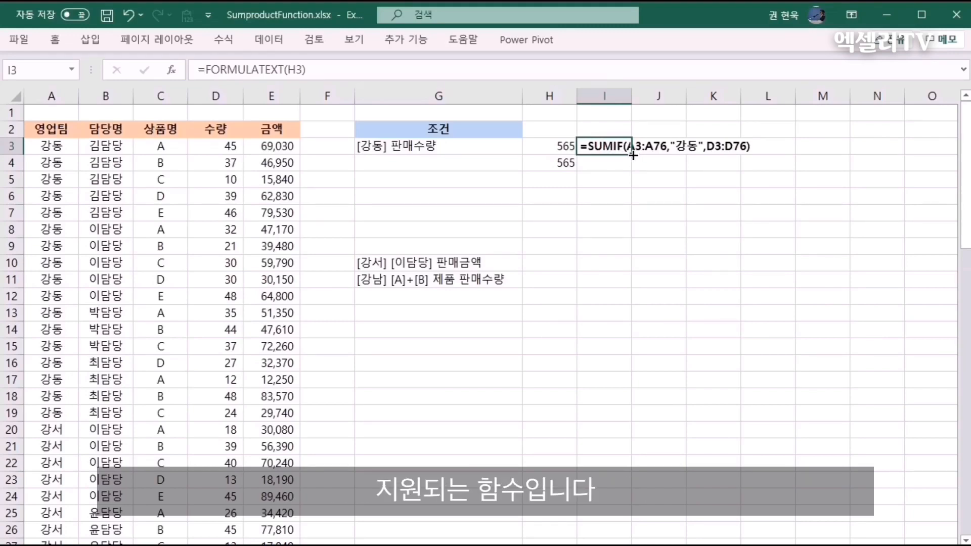
left_click_drag(632, 155, 629, 173)
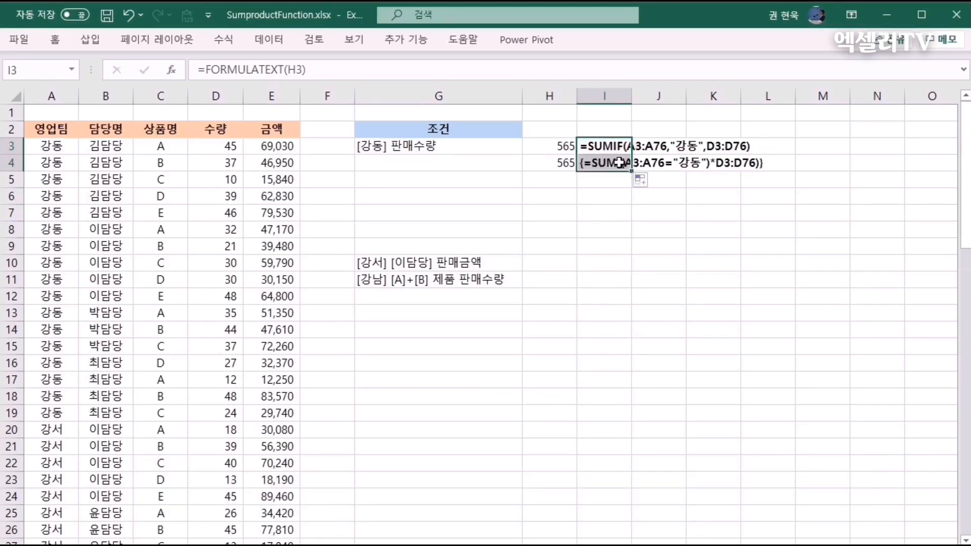
left_click(558, 163)
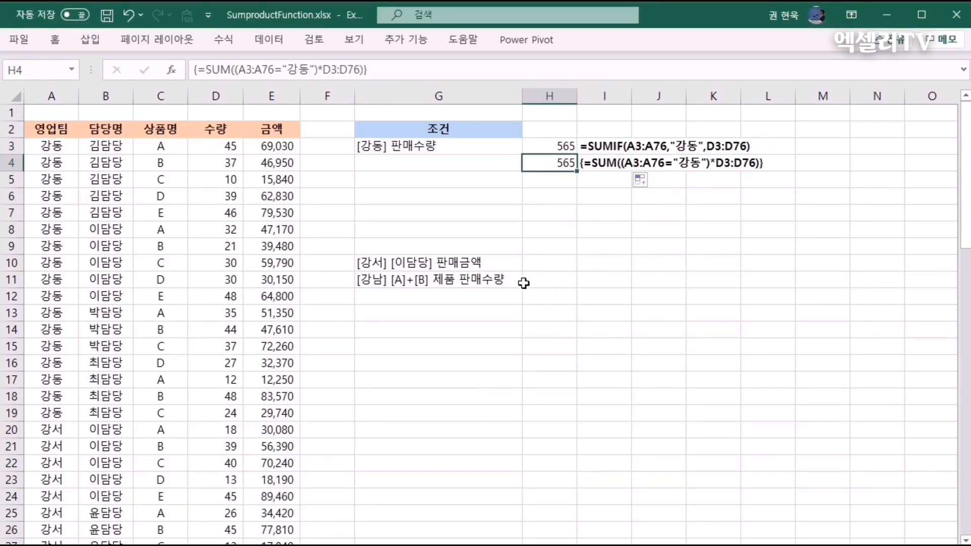
Begin a SUMPRODUCT formula in H5 with the condition (A3:A76="강동") as its first argument
left_click(558, 180)
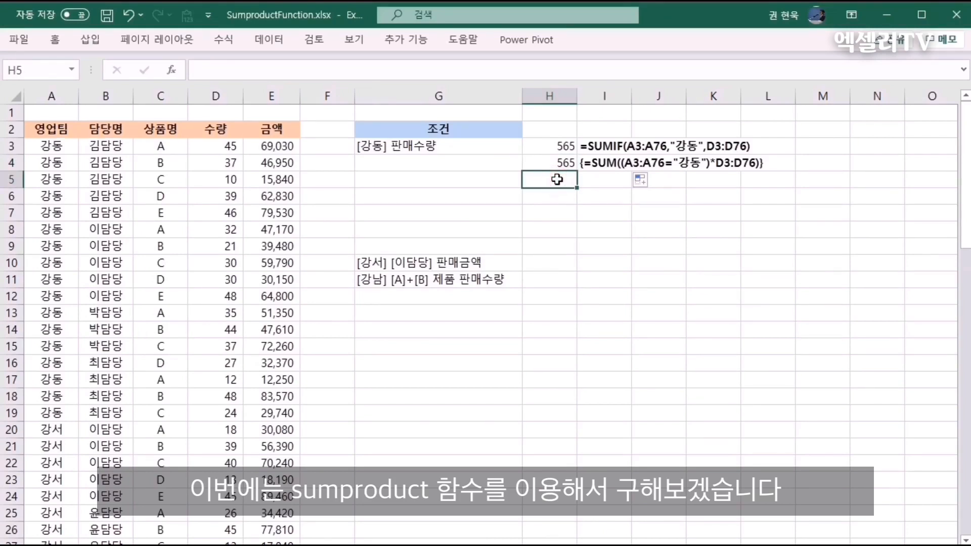
type("=sump")
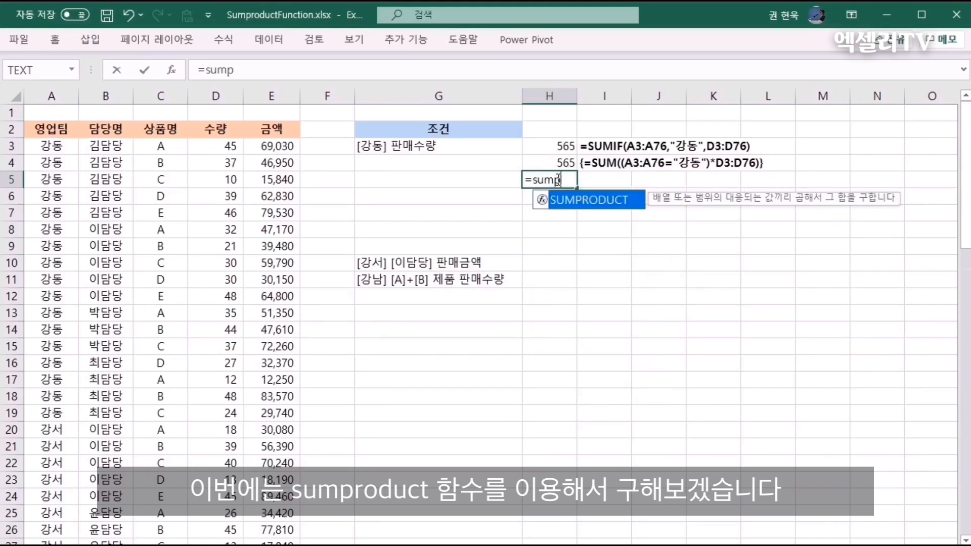
type("roduct(")
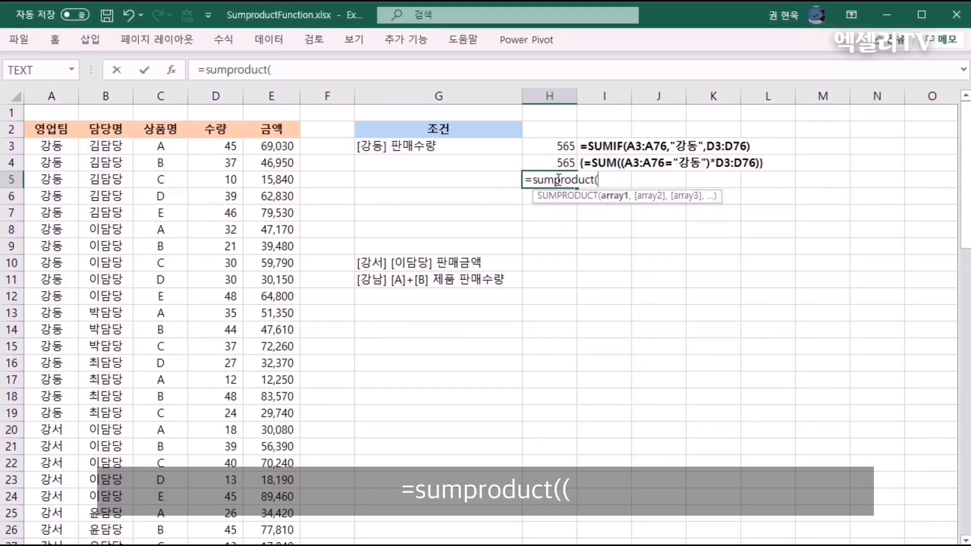
type("(")
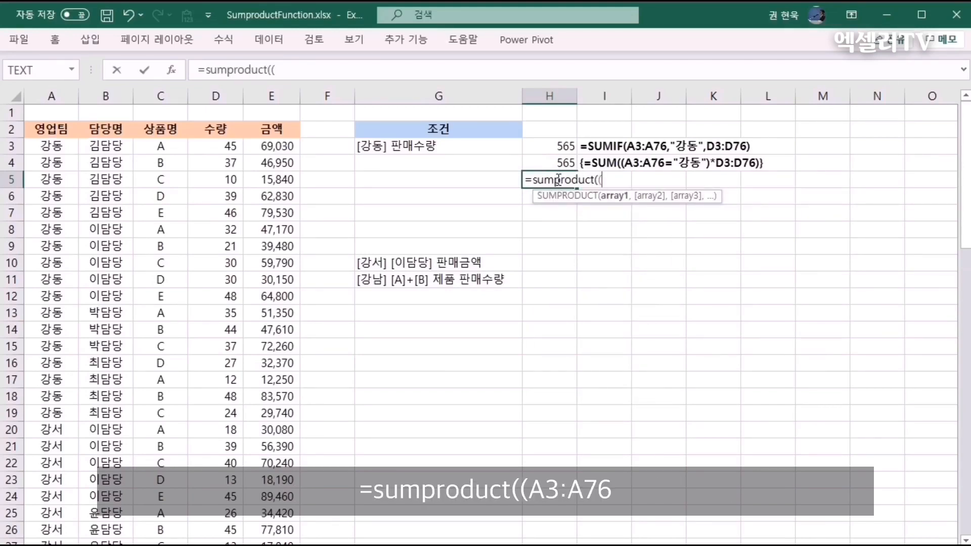
left_click(36, 147)
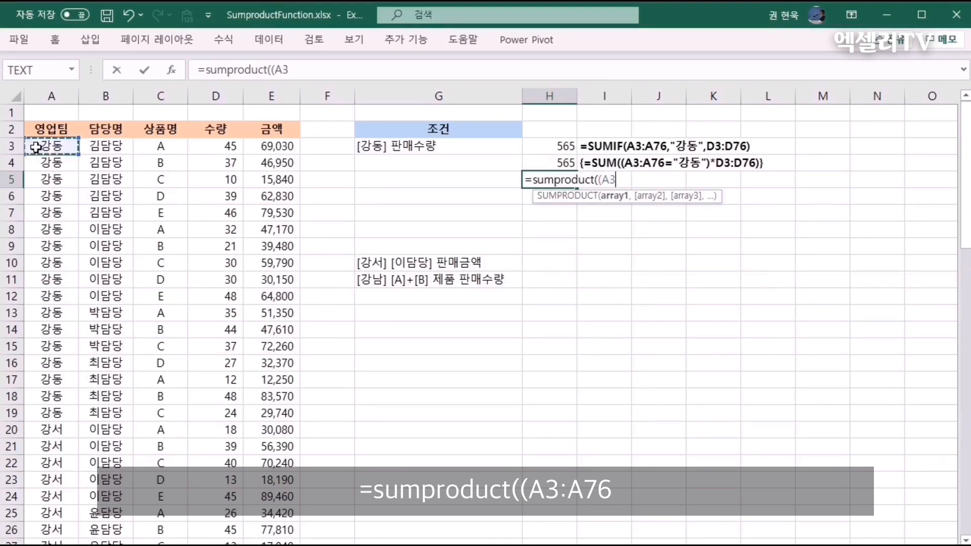
key("ctrl+shift+Down")
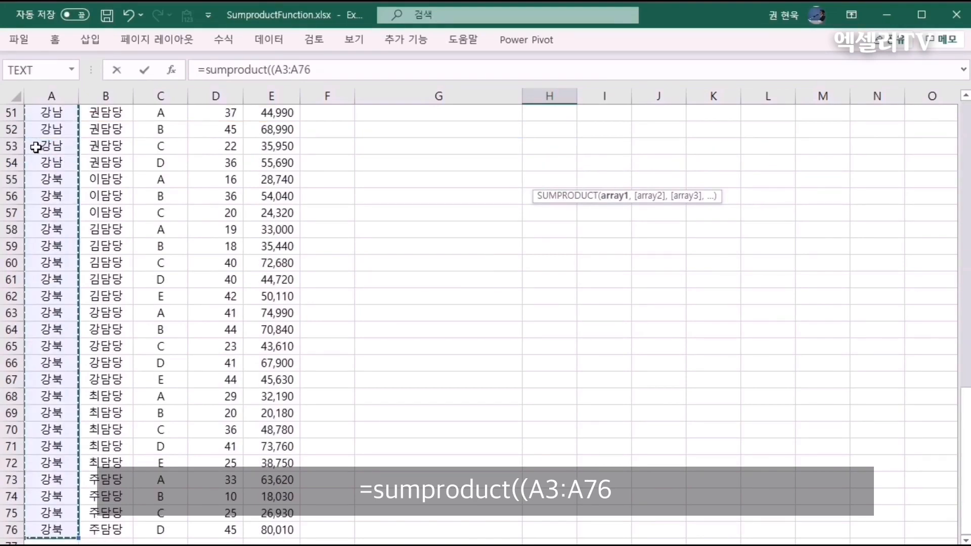
scroll(36, 147, "up", 17)
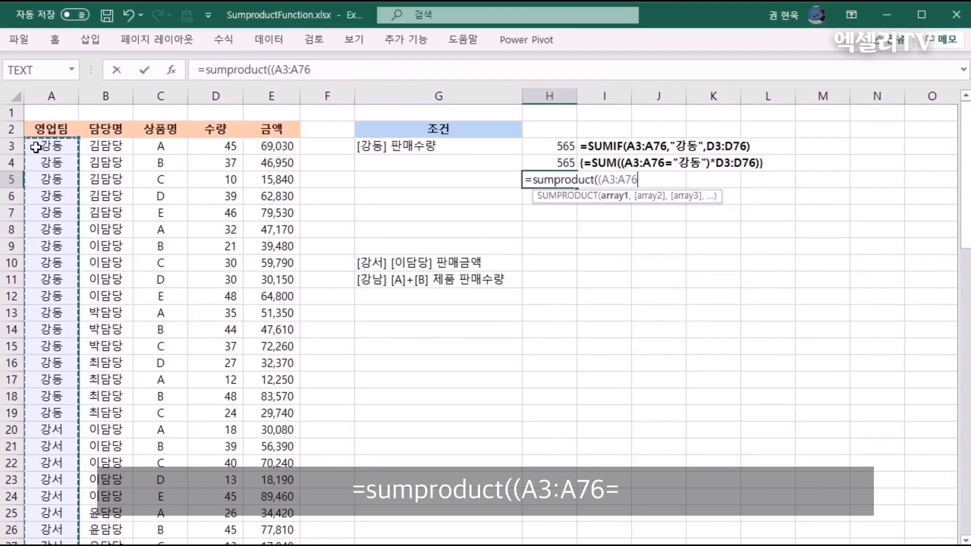
type("=")
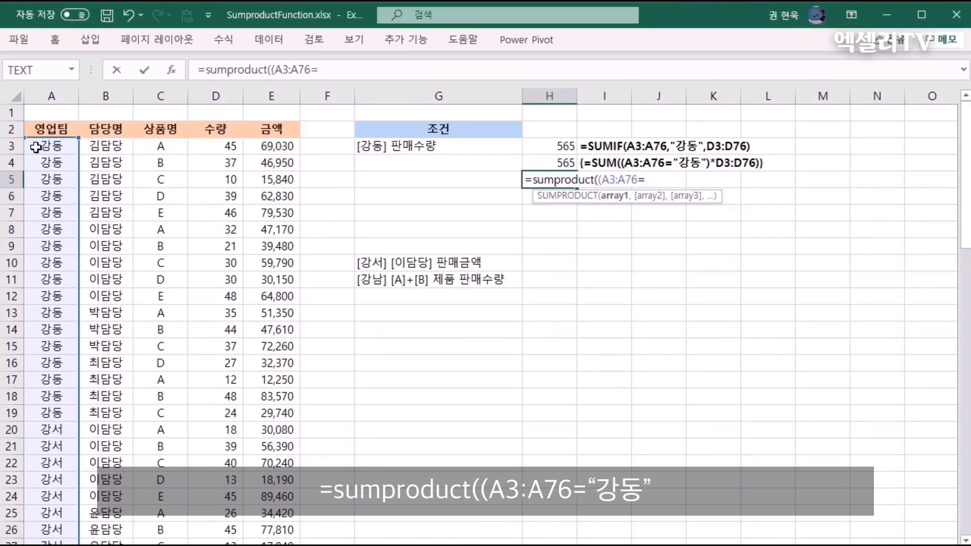
type("\"강동\"")
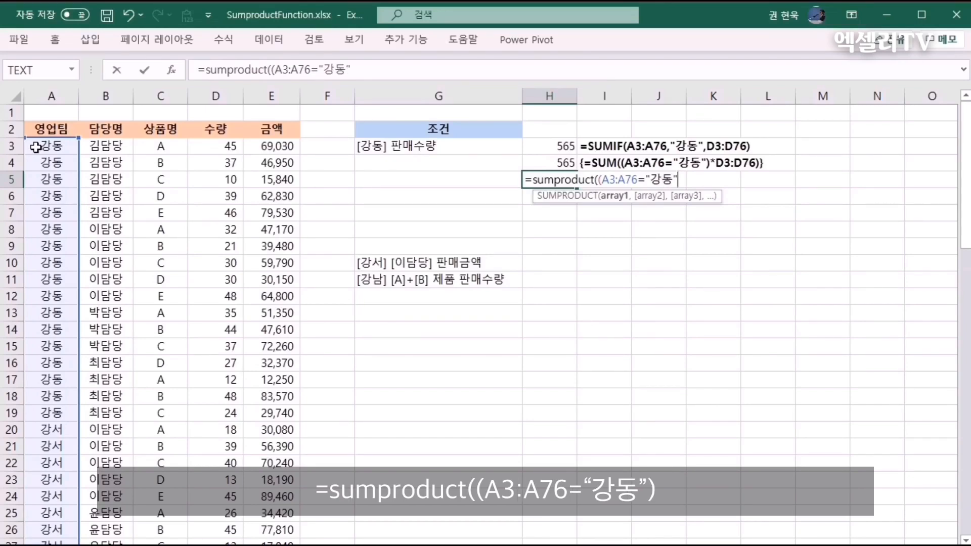
type(")")
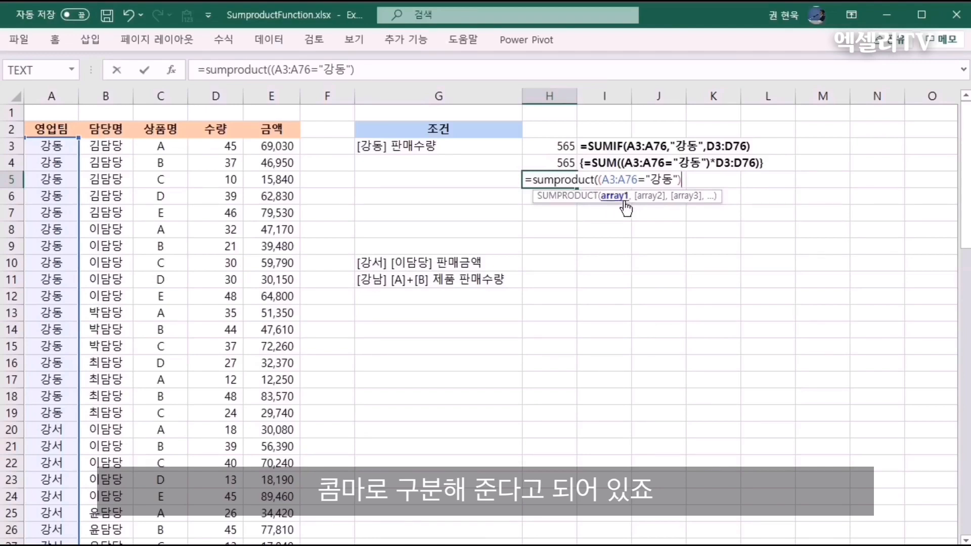
Add the quantities D3:D76 as the second argument of H5's SUMPRODUCT and enter the formula
type(",")
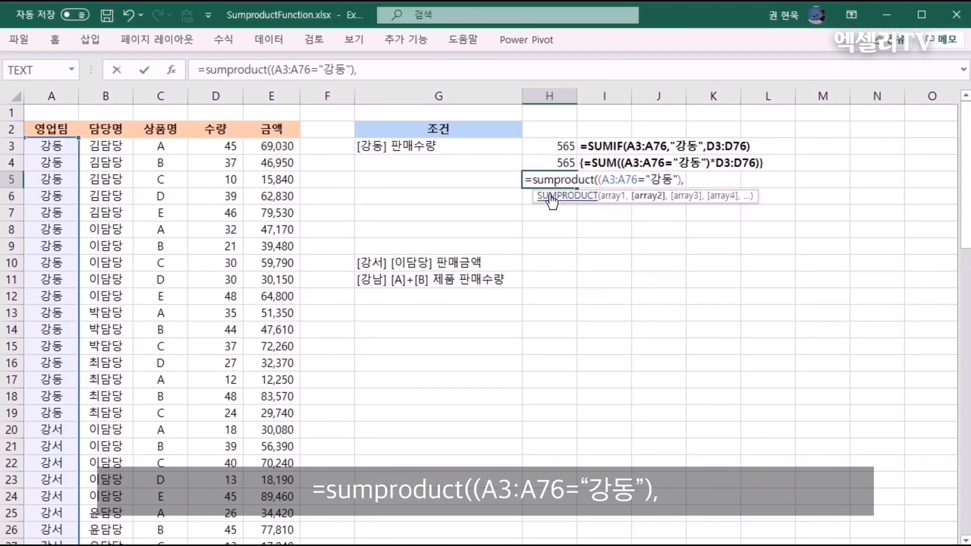
left_click(210, 148)
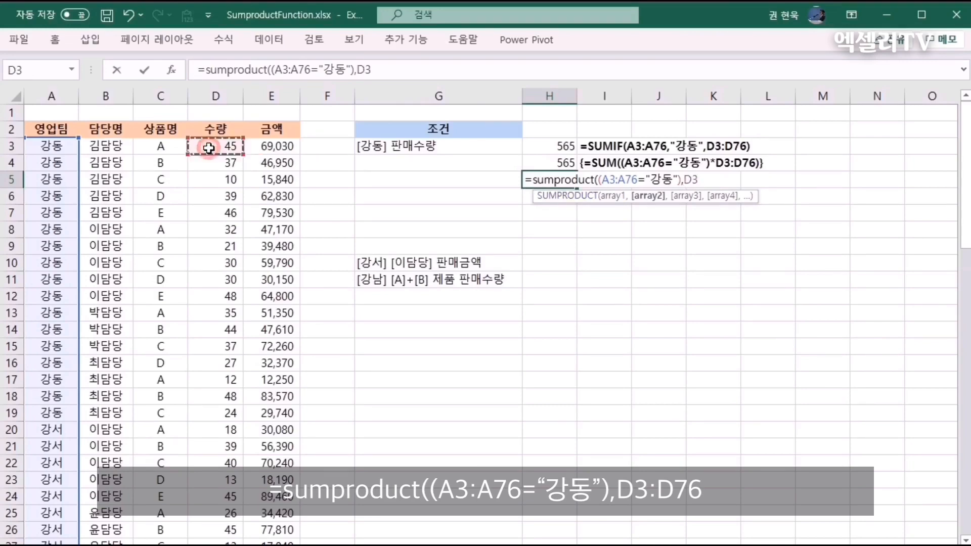
key("ctrl+shift+Down")
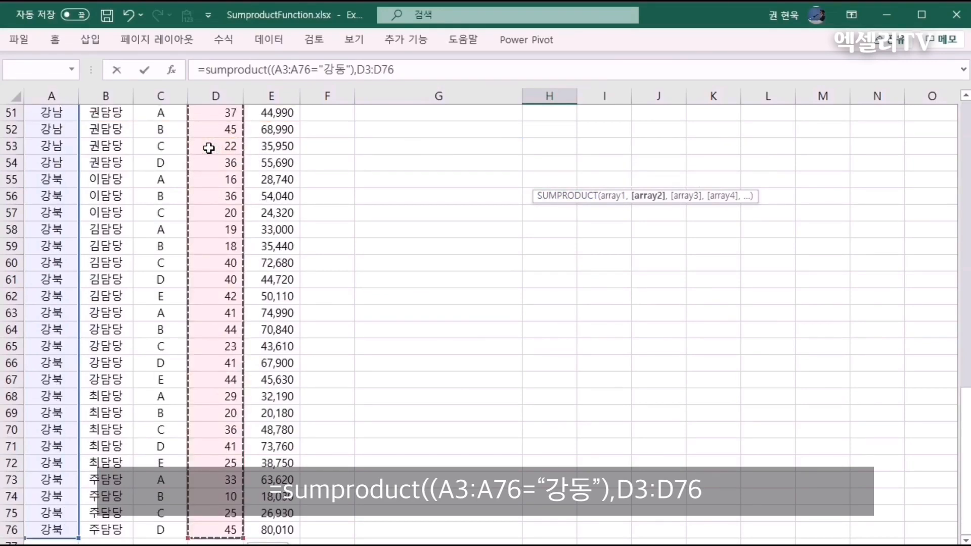
scroll(210, 149, "up", 17)
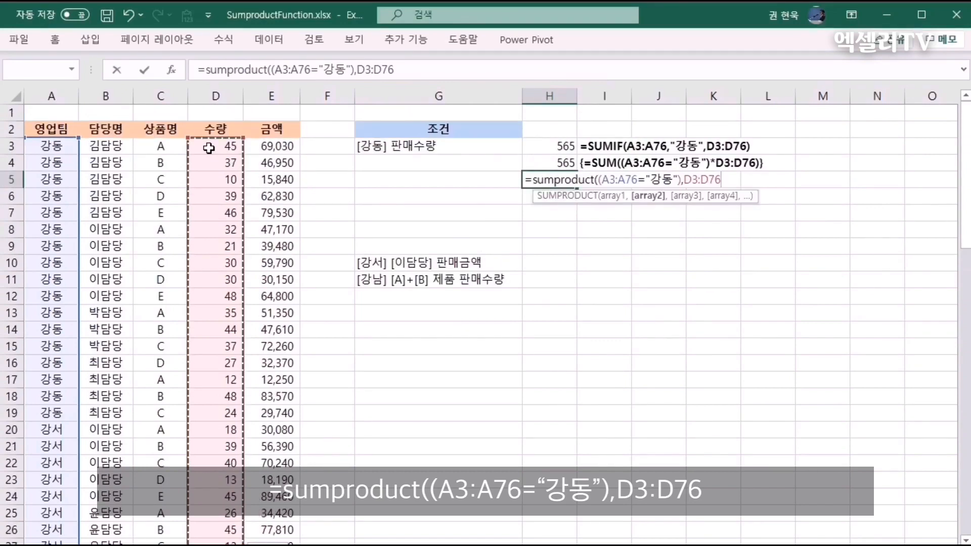
type(")")
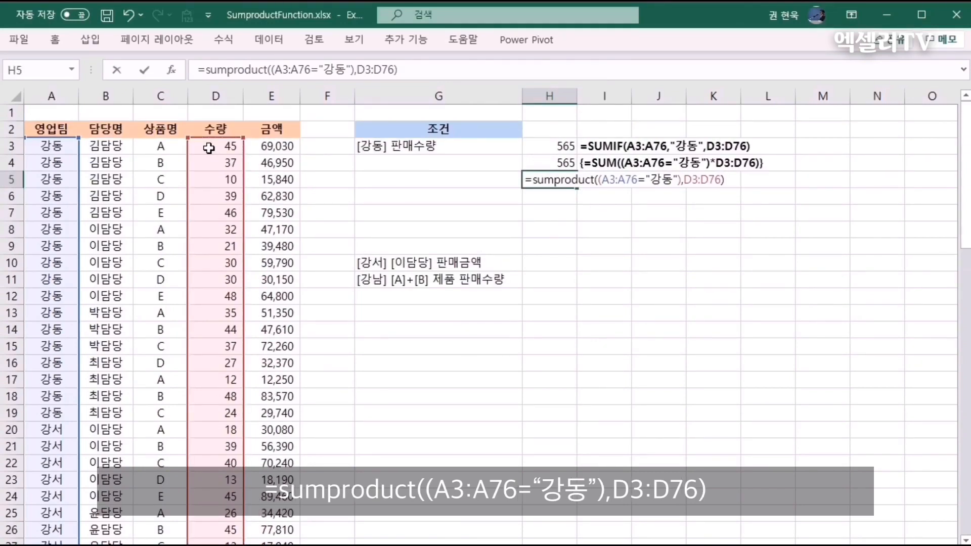
key("Return")
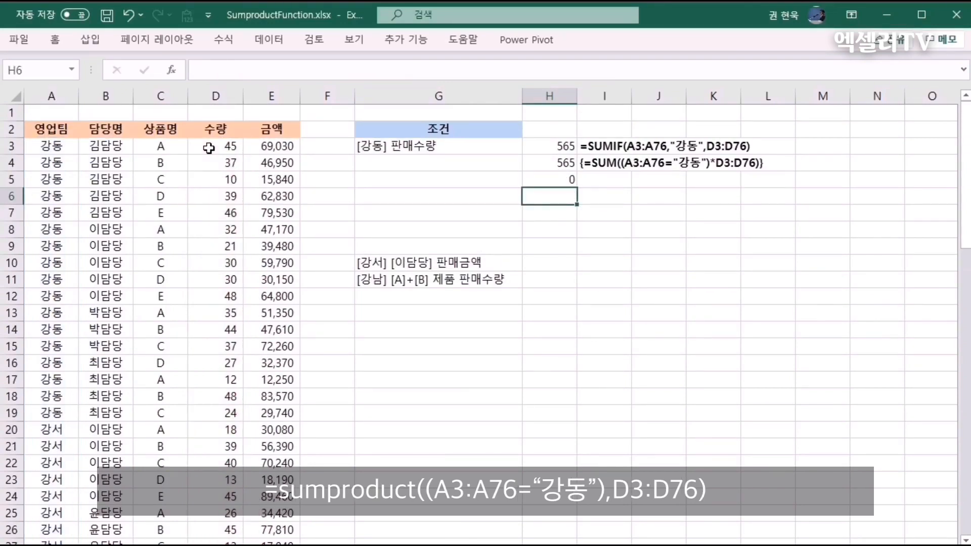
Evaluate the first argument (A3:A76="강동") of H5's SUMPRODUCT in place to inspect its array, and leave the formula unedited
left_click(537, 176)
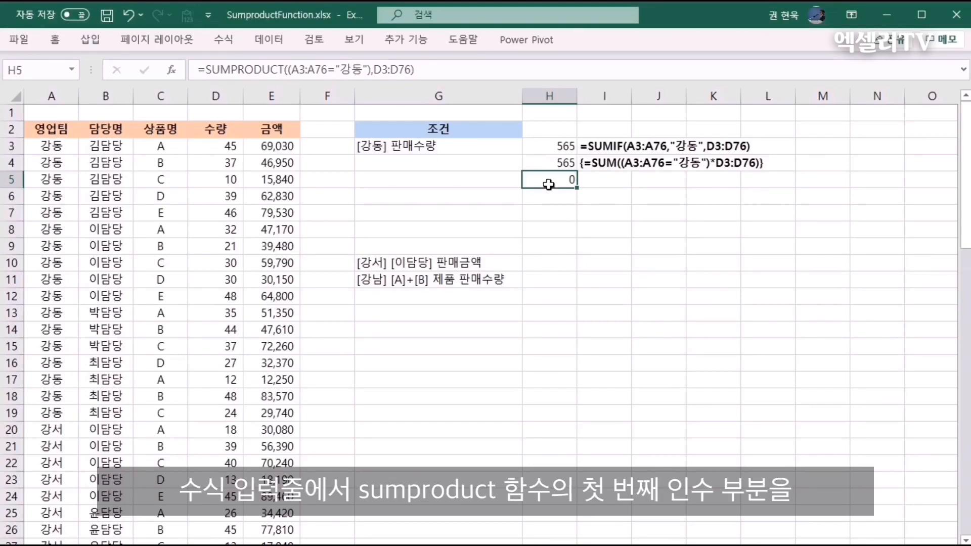
left_click_drag(288, 69, 372, 69)
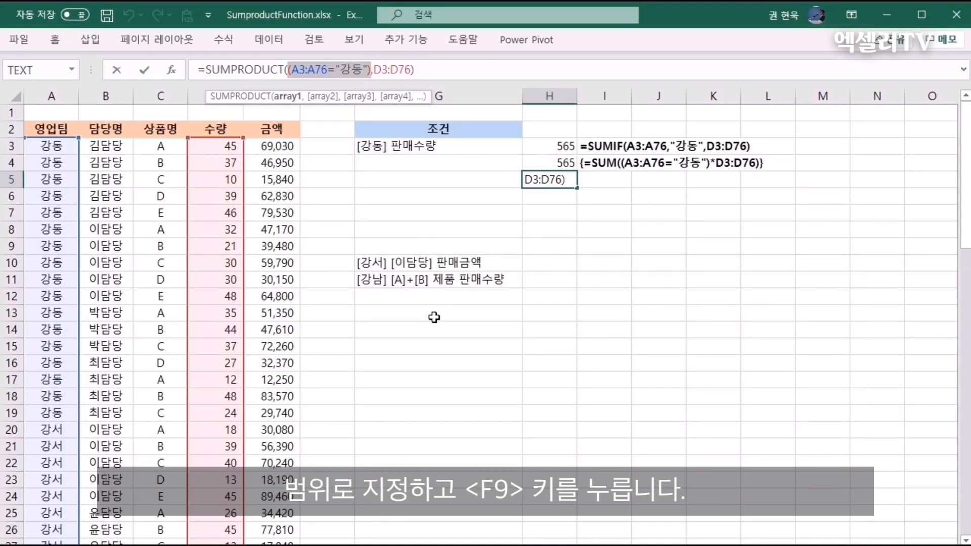
key("F9")
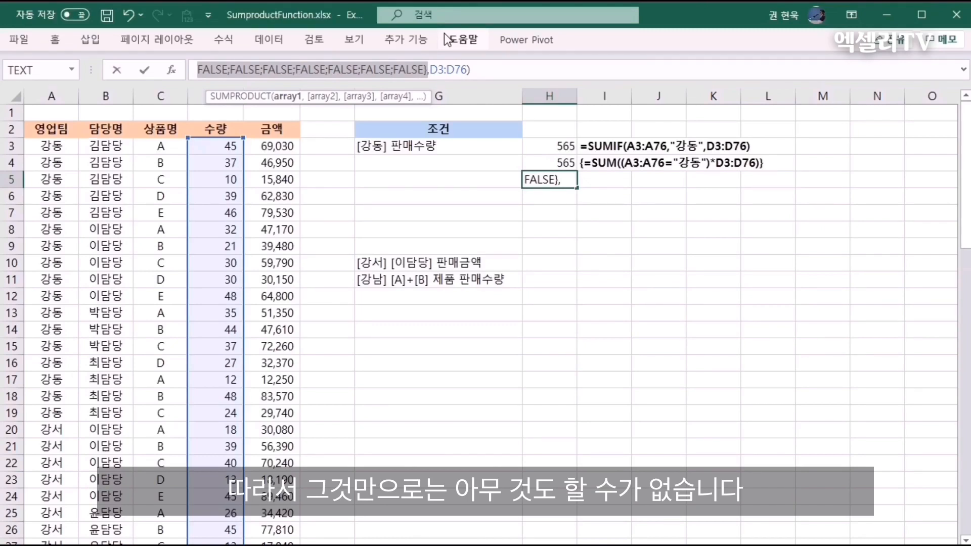
key("Escape")
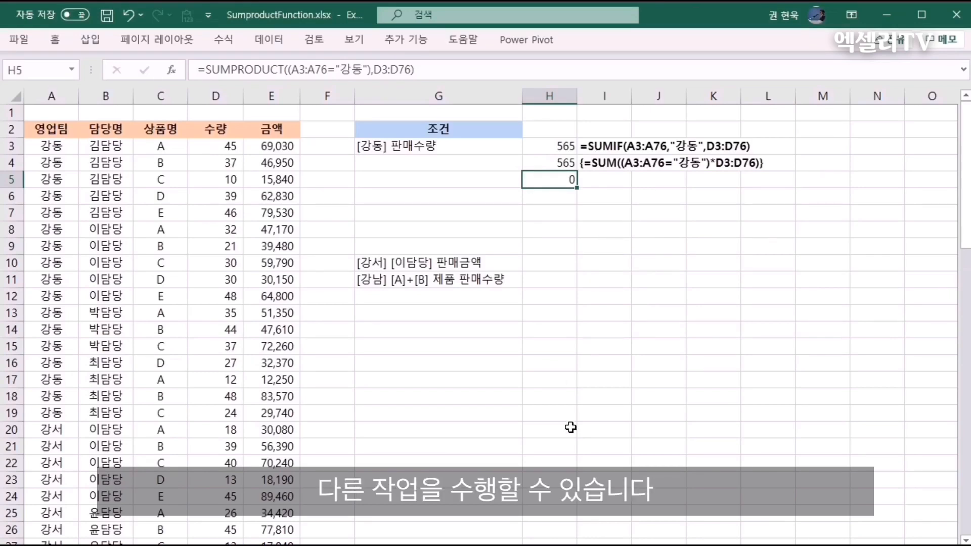
Multiply the first argument in H5 by 1, making the formula =SUMPRODUCT((A3:A76="강동")*1,D3:D76)
left_click(368, 69)
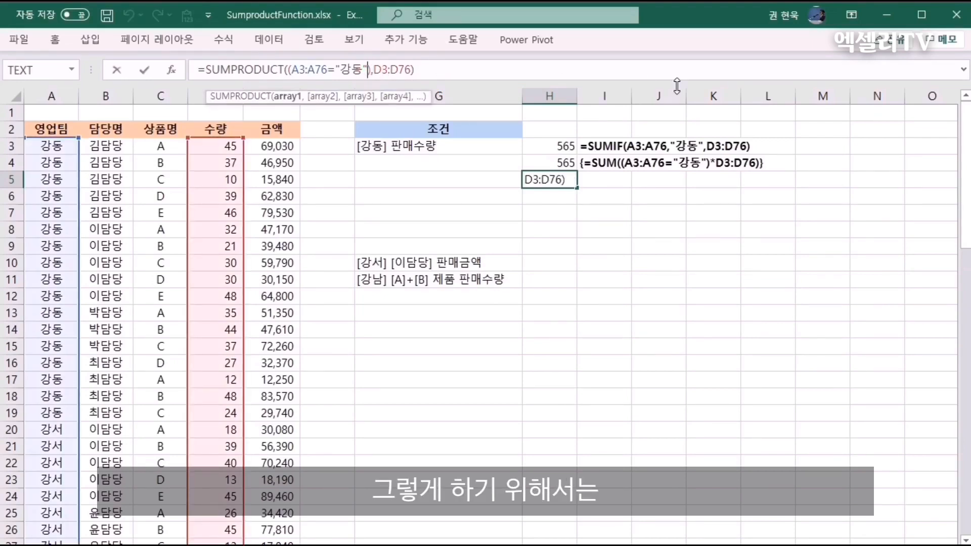
key("Right")
key("Right")
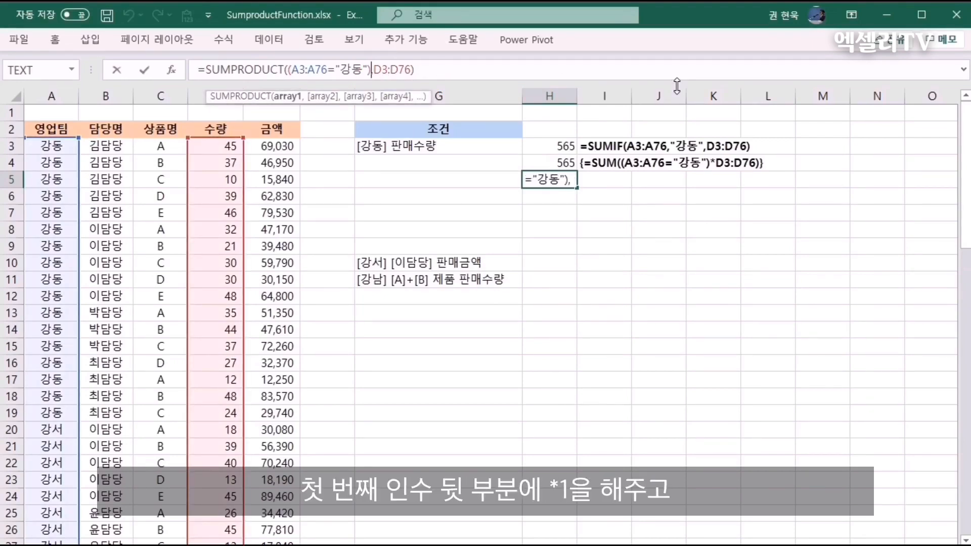
type("*1")
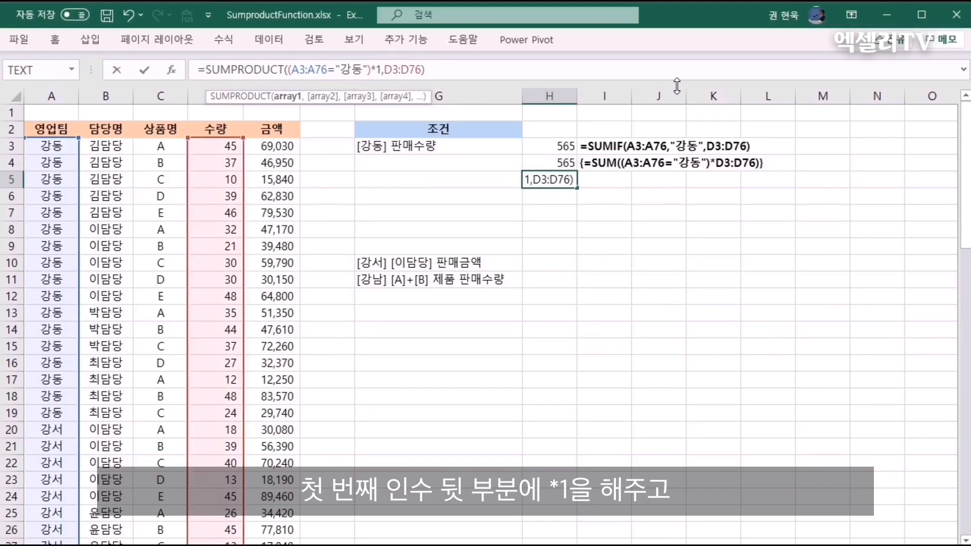
key("Return")
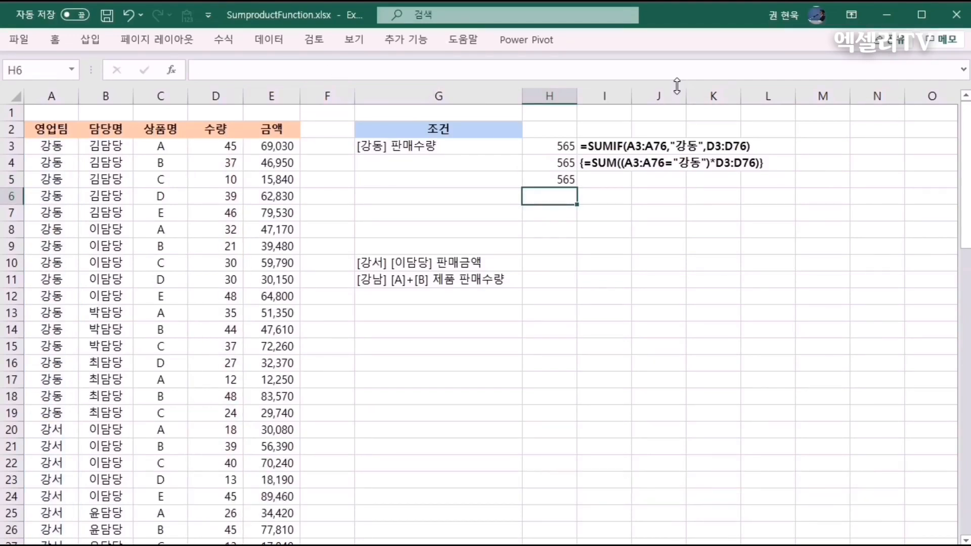
Copy the exact formula text of H5 into H6, keeping its cell references unshifted
left_click(563, 180)
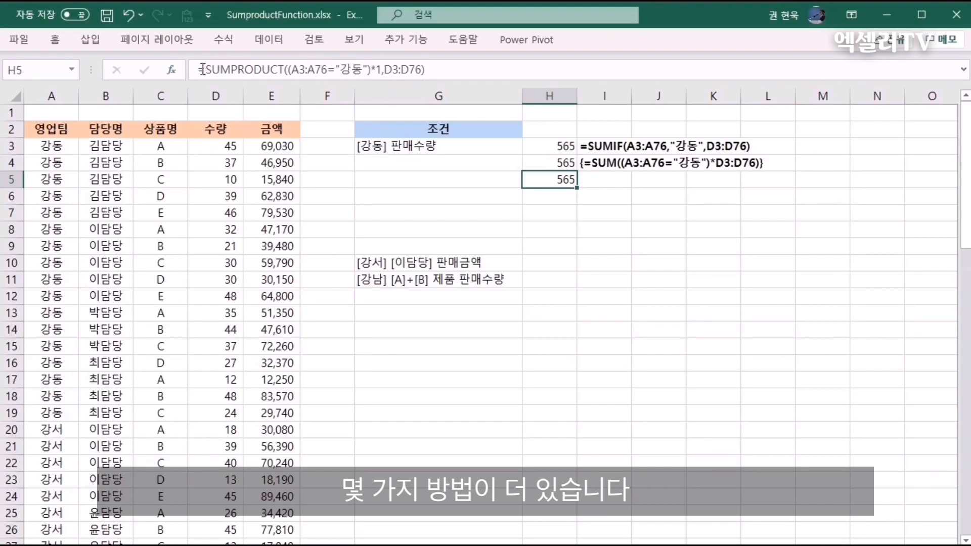
left_click_drag(198, 69, 726, 69)
key("ctrl+c")
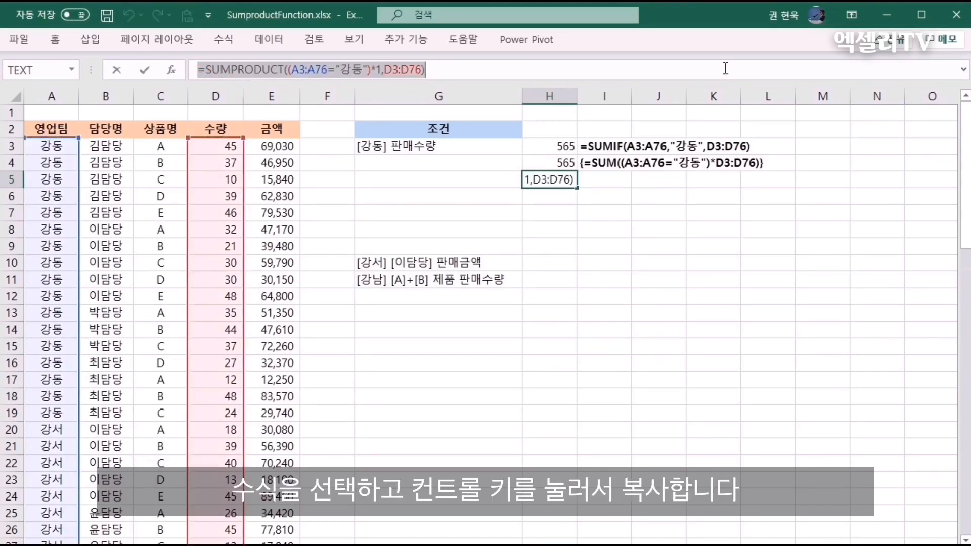
key("Escape")
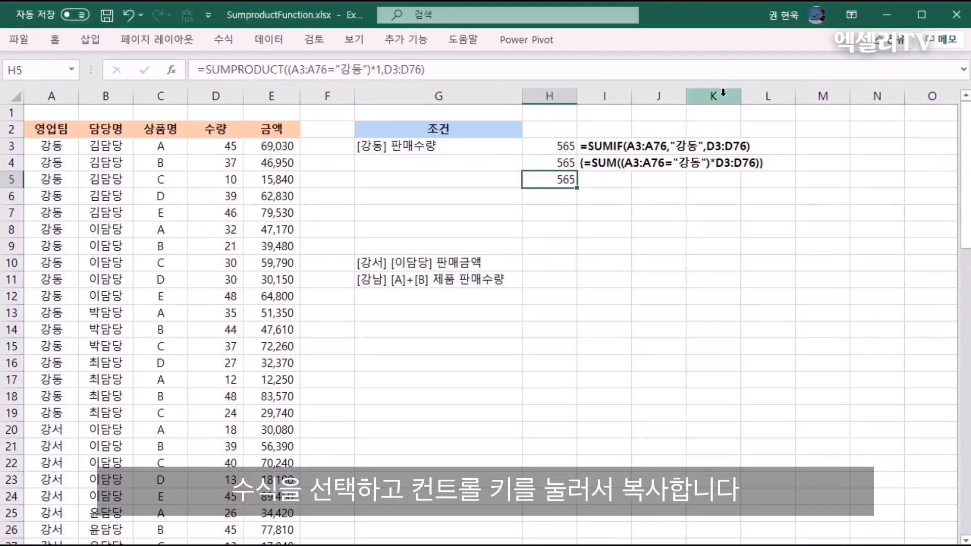
left_click(550, 198)
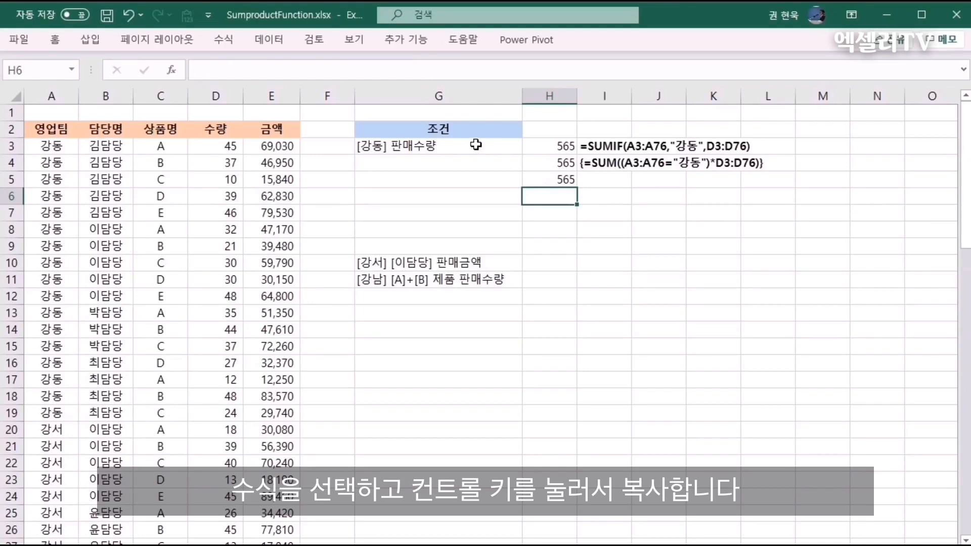
key("ctrl+v")
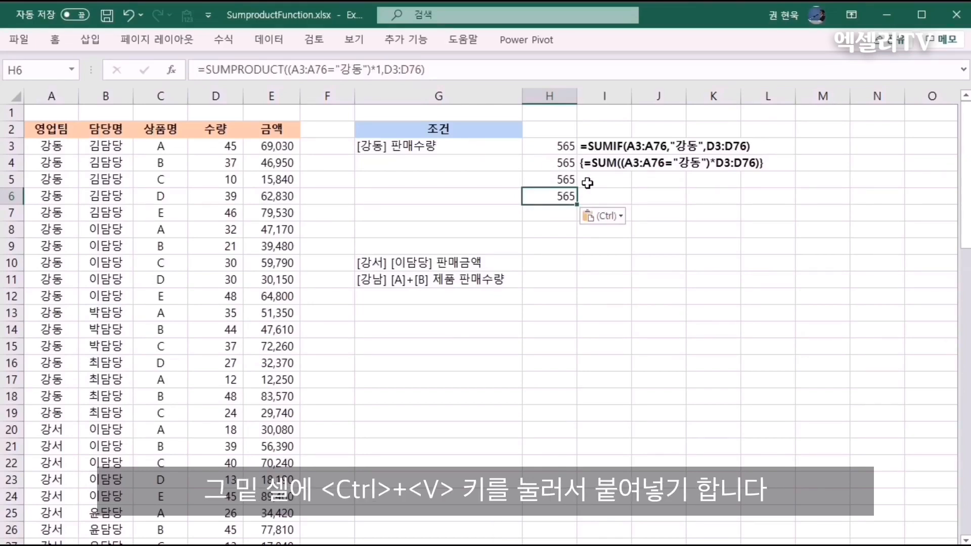
Replace *1 with /1 after the condition in H6's SUMPRODUCT formula
left_click(371, 70)
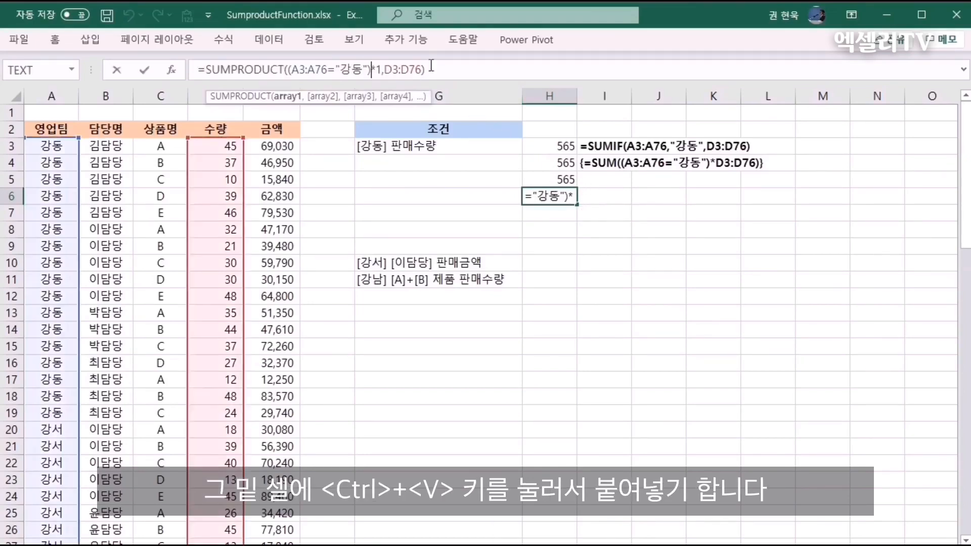
key("shift+Right")
key("shift+Right")
type("/1")
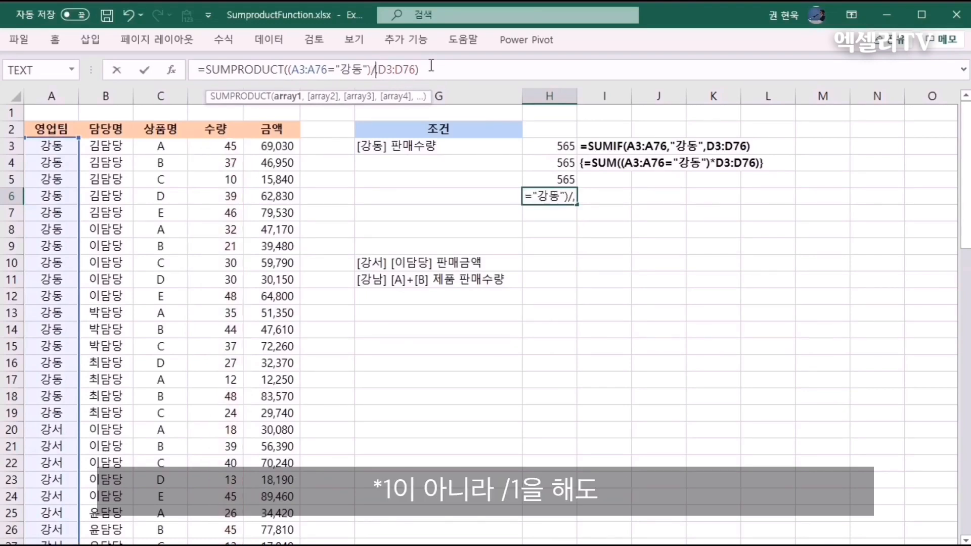
key("Return")
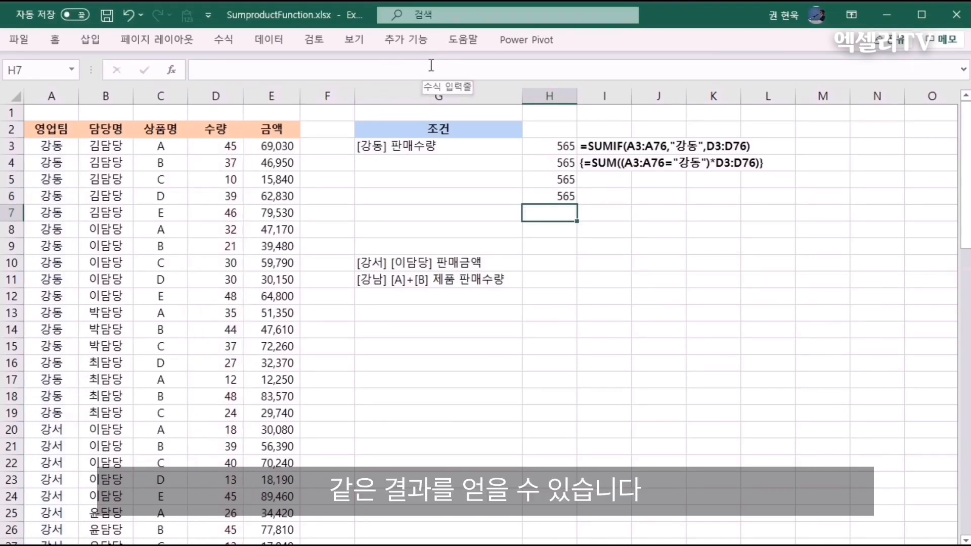
Paste the copied formula =SUMPRODUCT((A3:A76="강동")*1,D3:D76) into H7 with its cell references unshifted
left_click(557, 195)
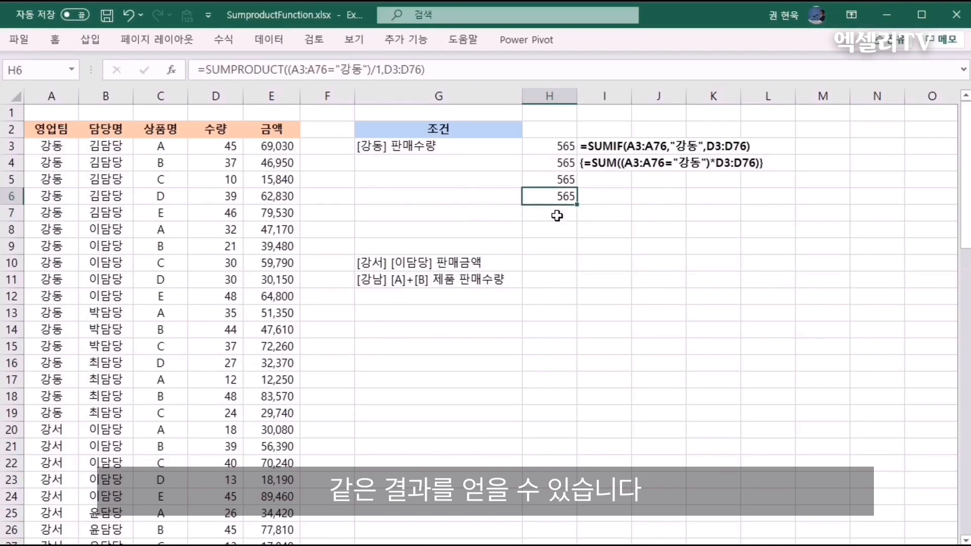
left_click(557, 215)
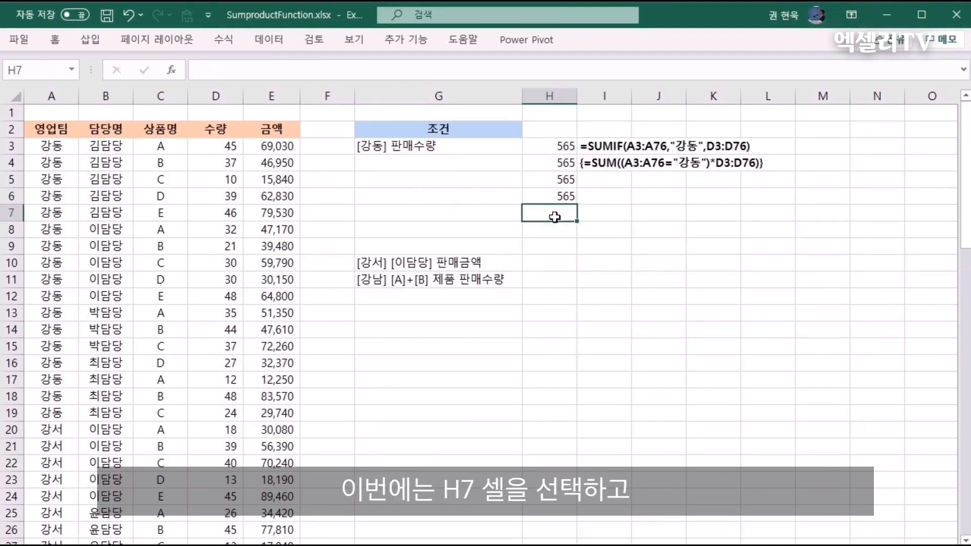
key("ctrl+v")
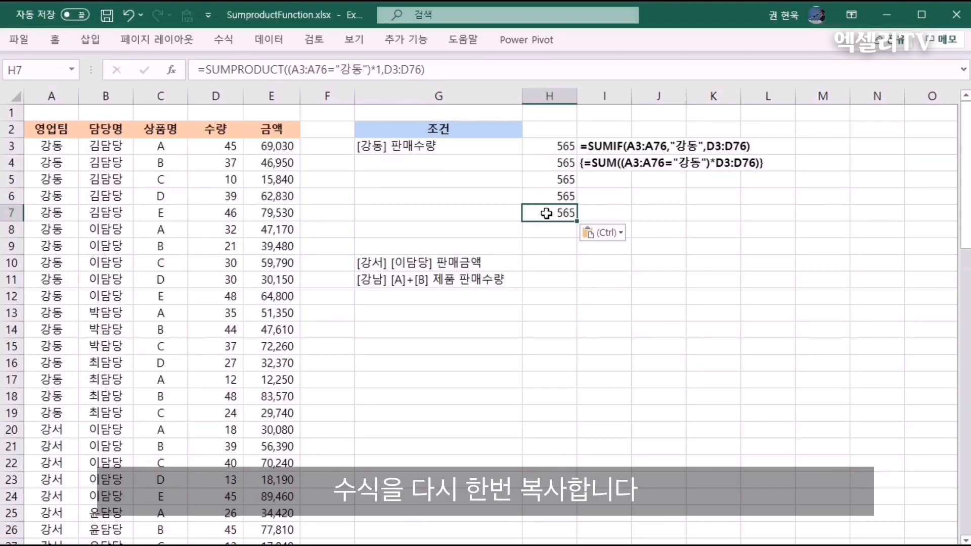
Remove *1 from H7's formula and put a double minus before the condition, making it =SUMPRODUCT(--(A3:A76="강동"),D3:D76)
left_click(372, 72)
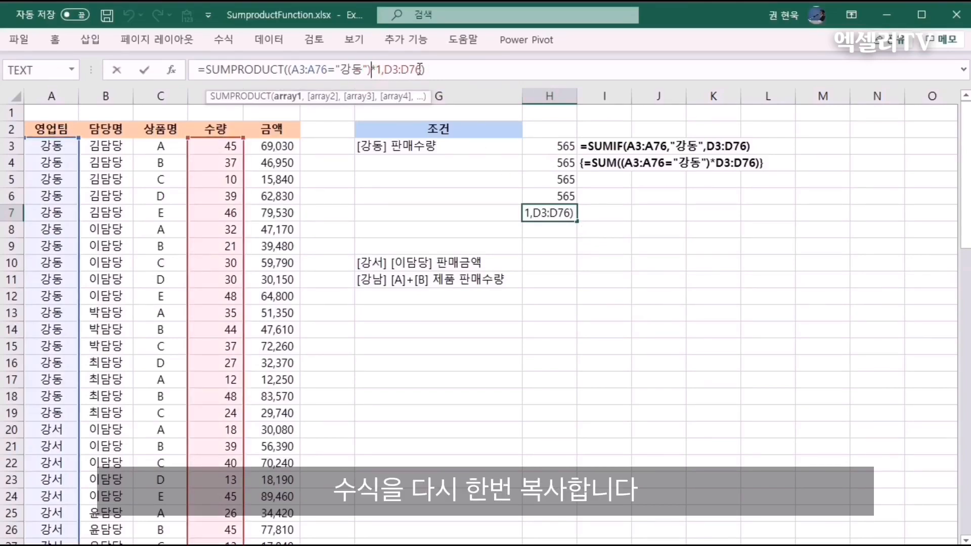
key("BackSpace")
key("Delete")
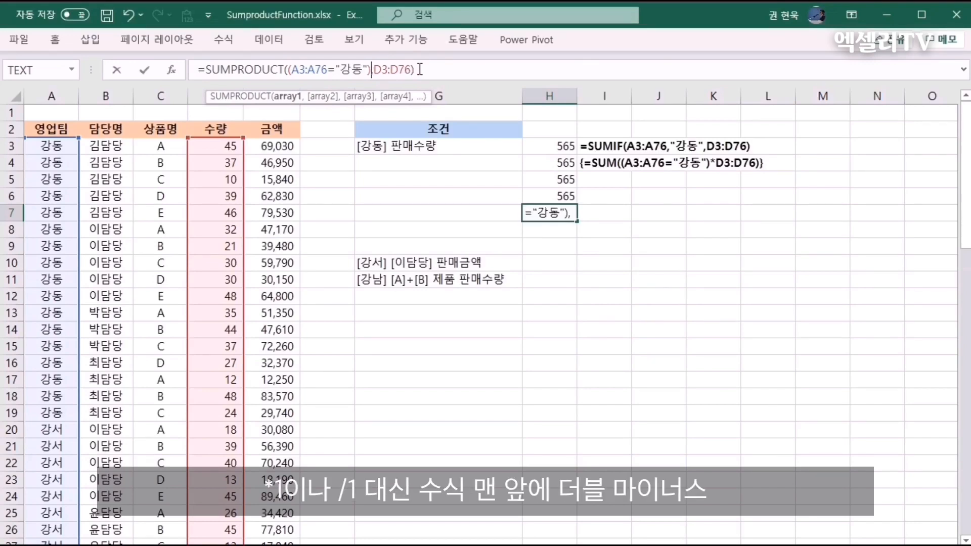
key("Left")
key("Left")
key("Left")
key("Left")
key("Left")
key("Left")
key("Left")
key("Left")
key("Left")
key("Left")
key("Left")
key("Left")
key("Left")
type("--")
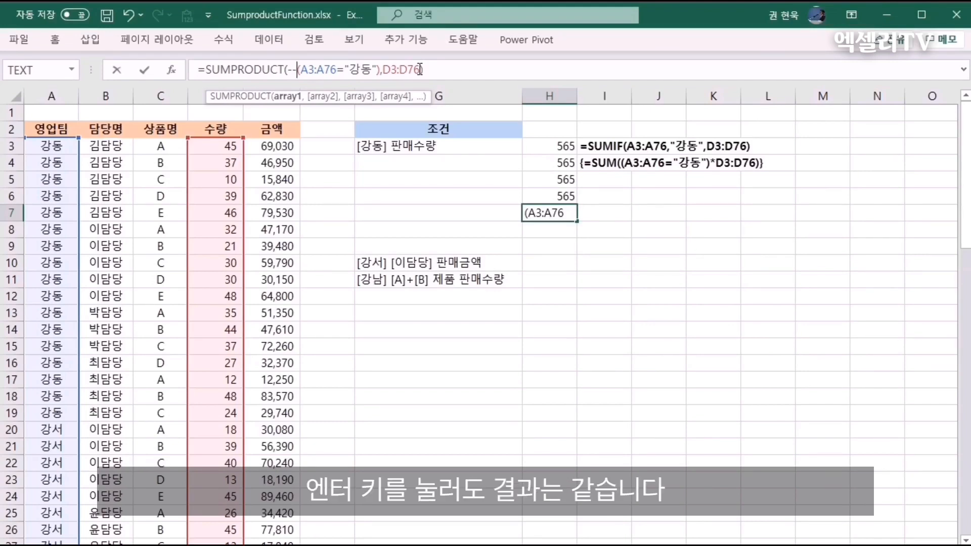
key("Return")
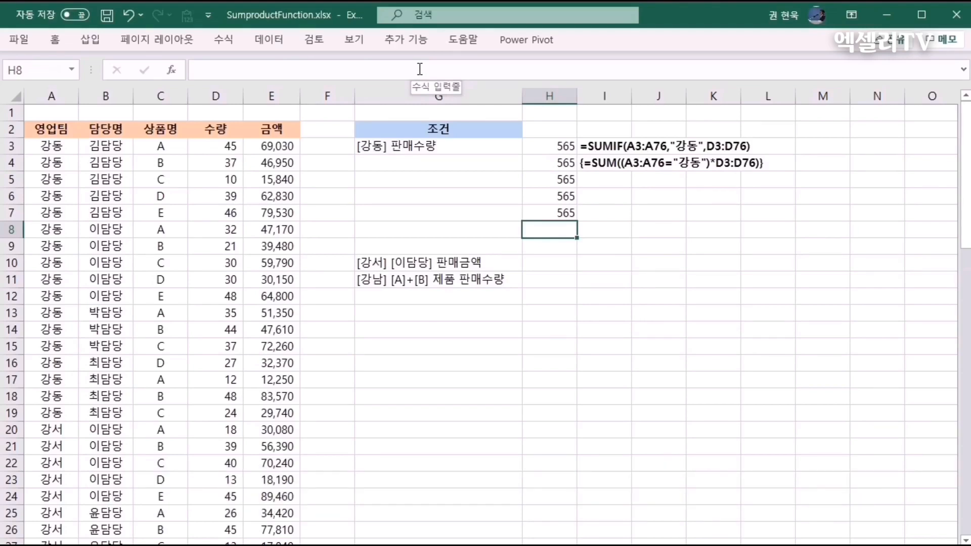
Paste the copied SUMPRODUCT formula into H8 and multiply the condition directly by the quantities, making it =SUMPRODUCT((A3:A76="강동")*D3:D76)
key("ctrl+v")
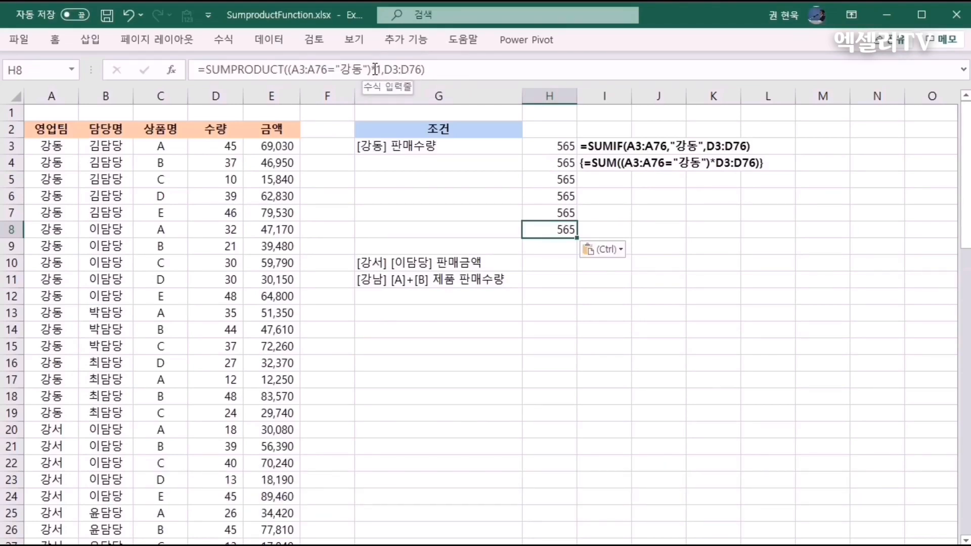
left_click(375, 71)
key("Delete")
key("Delete")
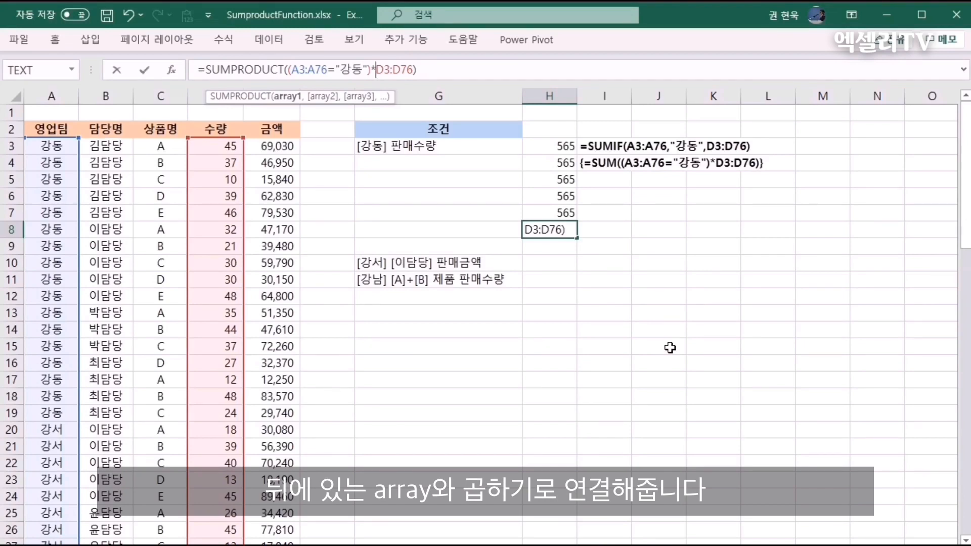
key("Return")
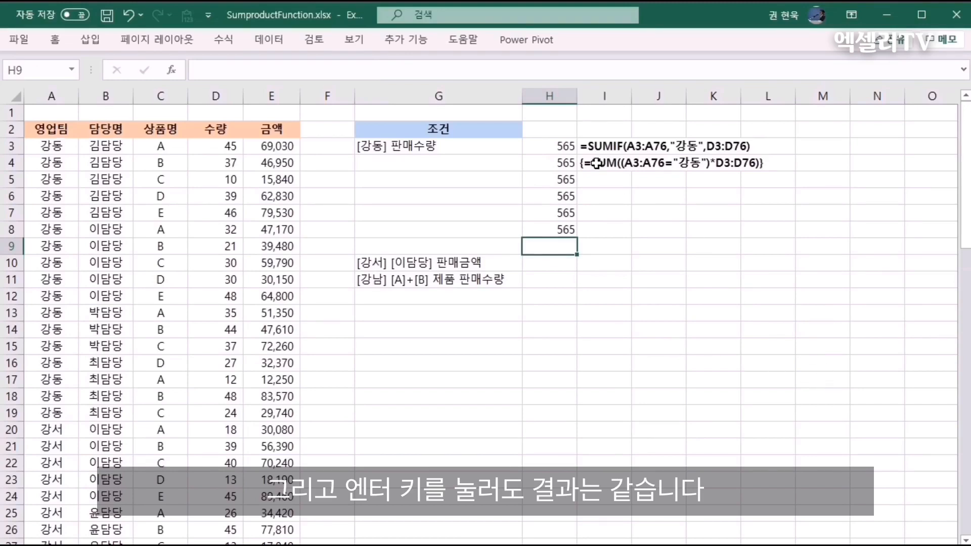
Fill the FORMULATEXT formula from I4 down to I8 and color the text of I5:I8 red
left_click(614, 169)
left_click_drag(632, 174, 624, 241)
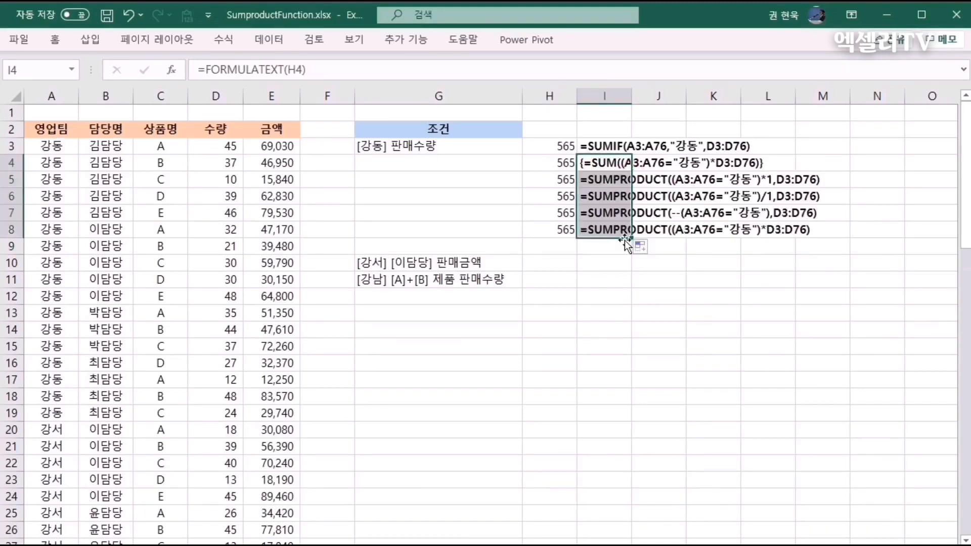
left_click(596, 186)
left_click_drag(596, 186, 601, 231)
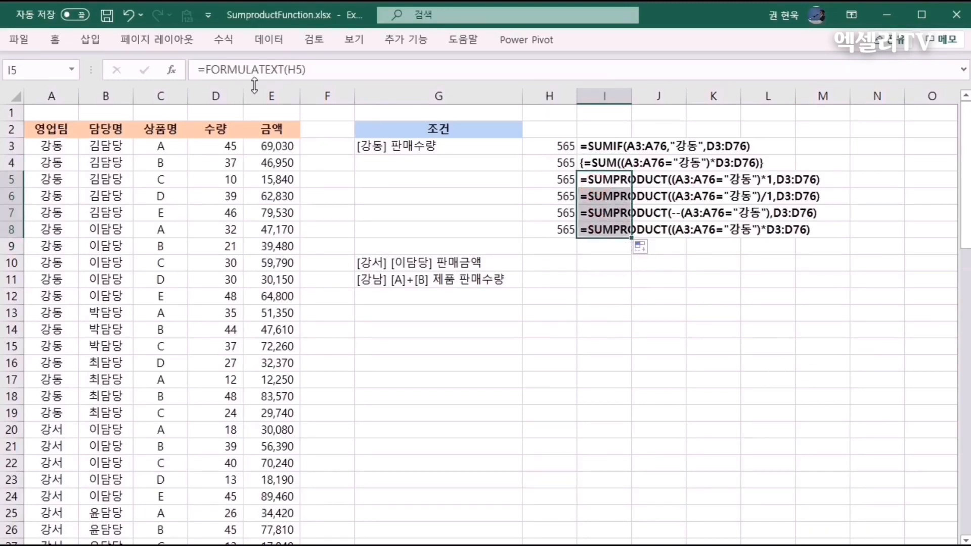
left_click(63, 42)
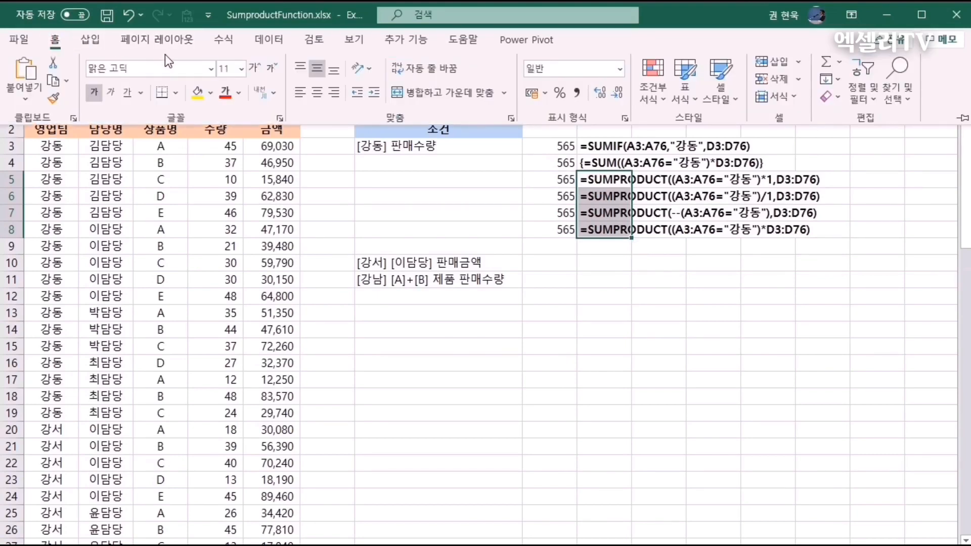
left_click(223, 97)
left_click(602, 277)
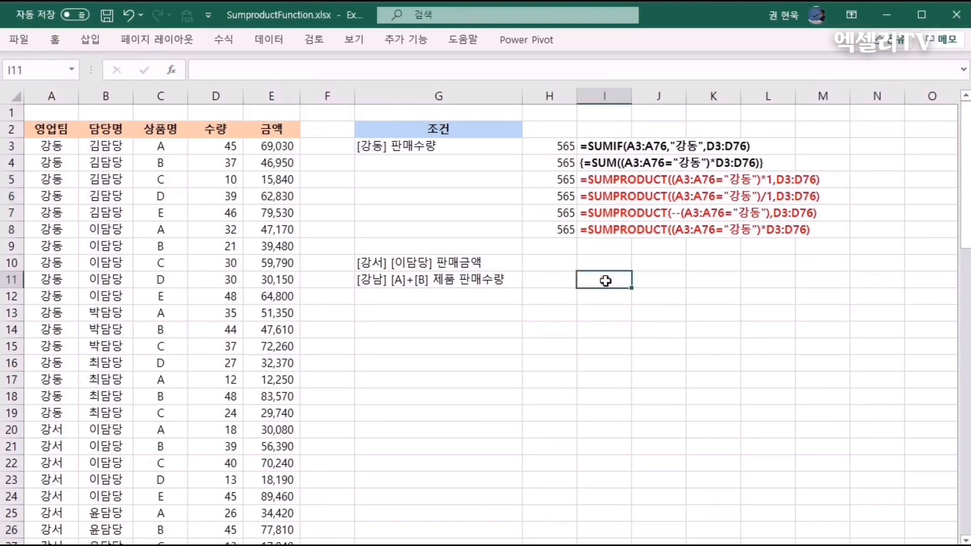
Start a SUMIFS formula in H10 with the sales amounts E3:E76 as the sum range
left_click(558, 264)
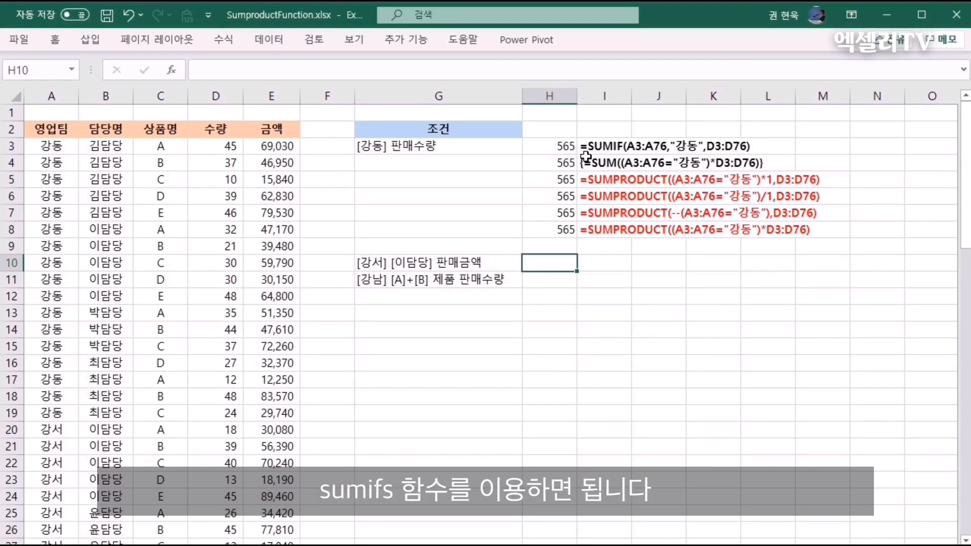
type("=")
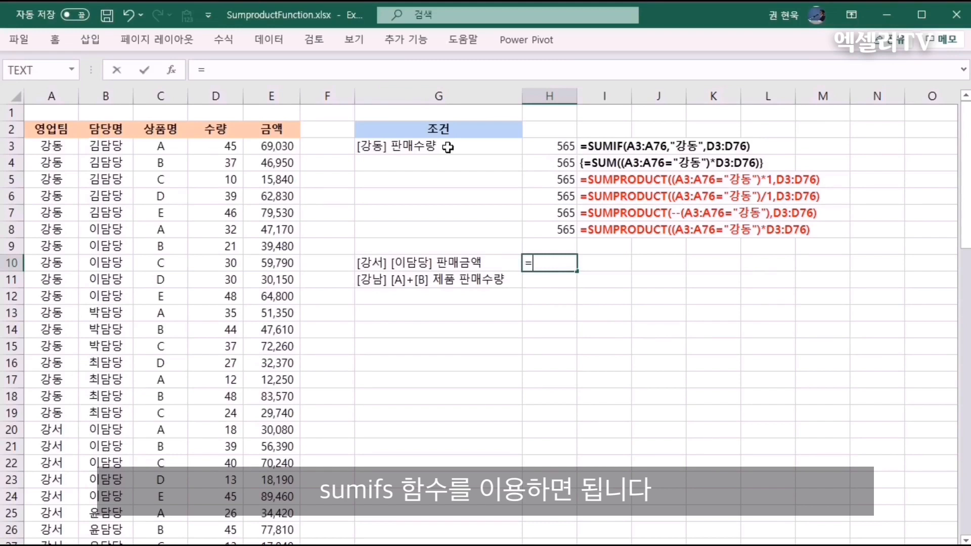
type("sumifs(")
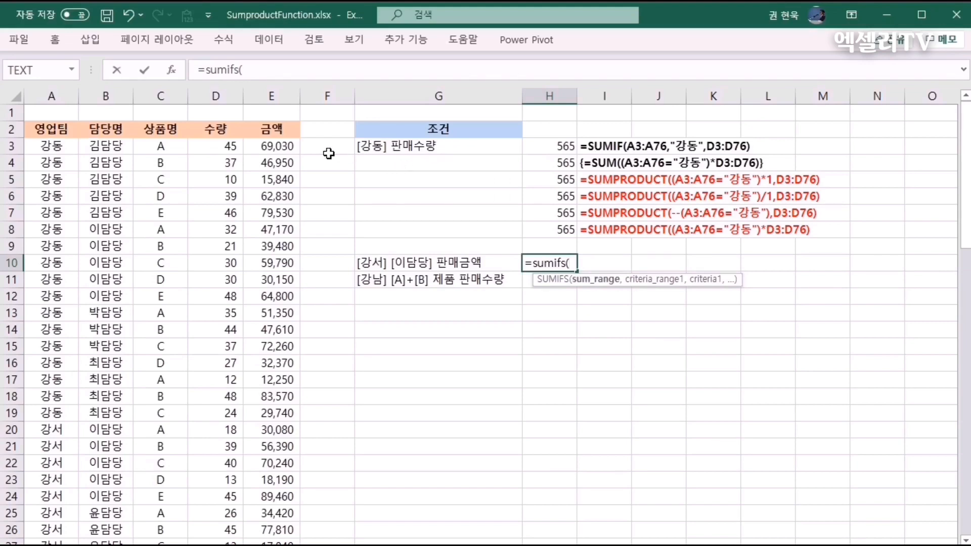
left_click(277, 147)
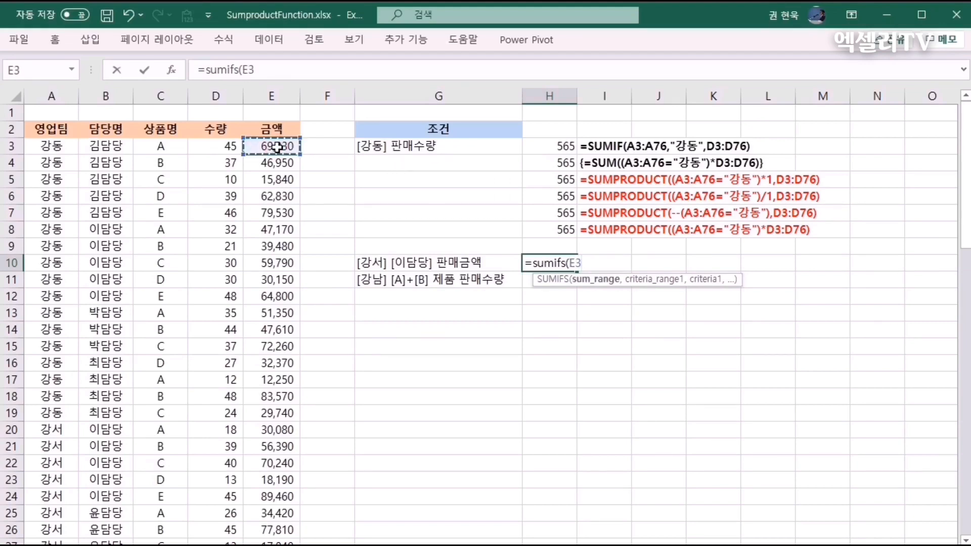
key("ctrl+shift+Down")
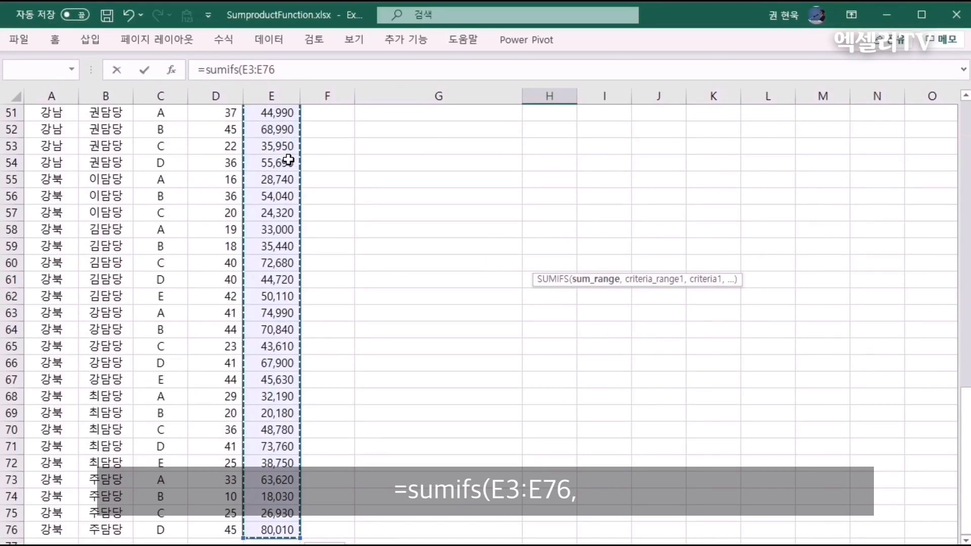
type(",")
scroll(289, 163, "up", 17)
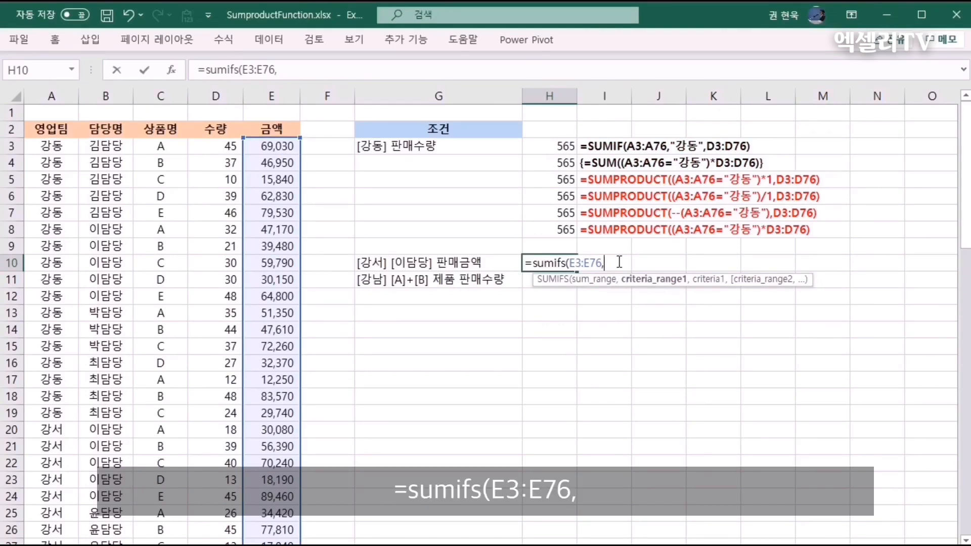
Add the first SUMIFS condition in H10, matching sales teams A3:A76 against "강서"
left_click(68, 150)
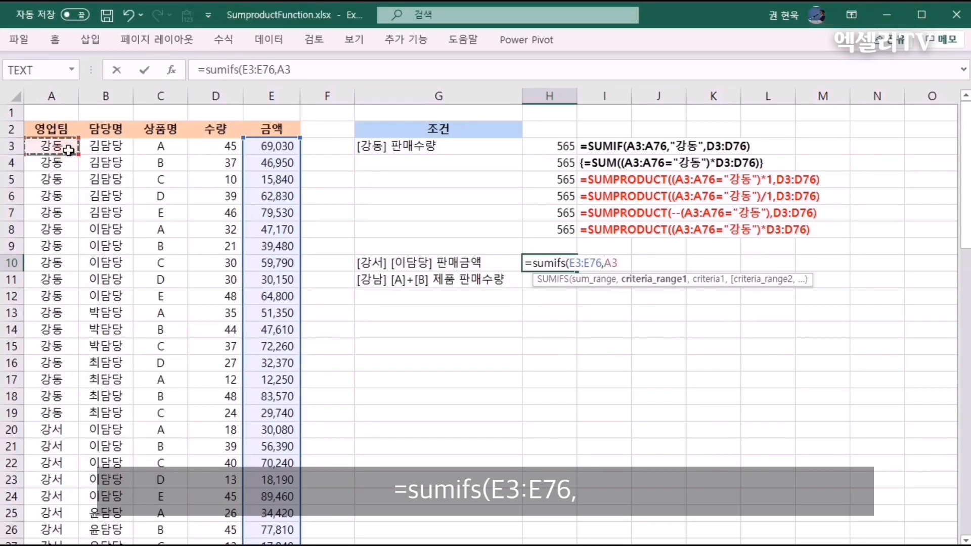
key("ctrl+shift+Down")
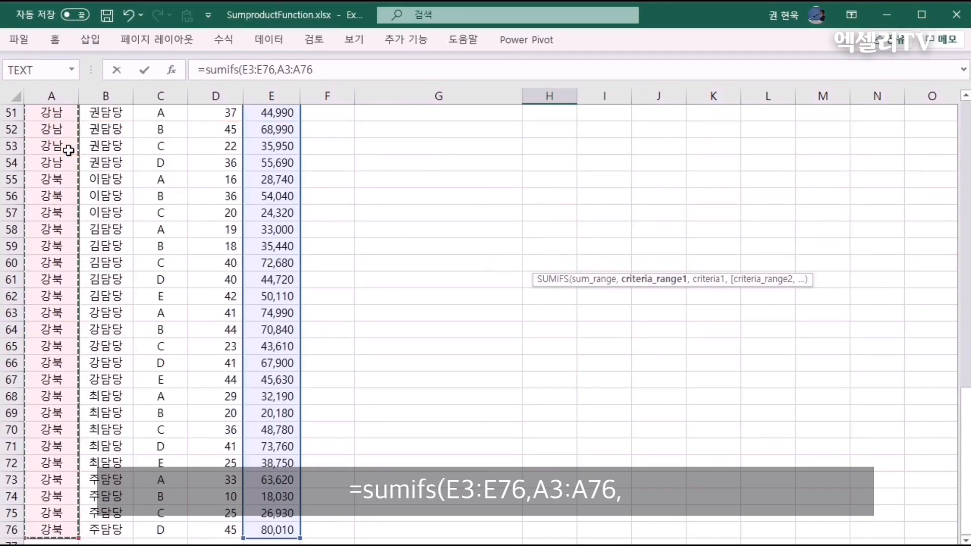
type(",")
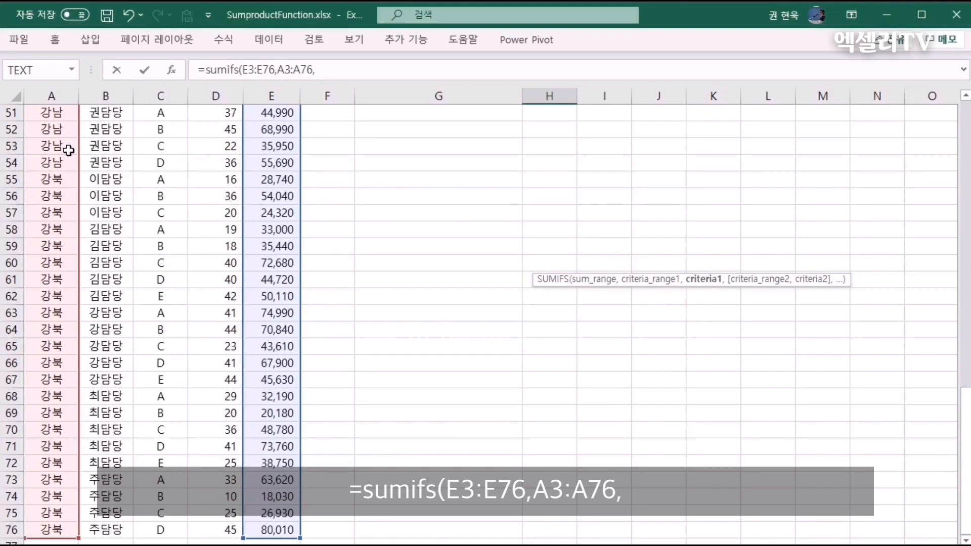
scroll(68, 150, "up", 17)
type("\"")
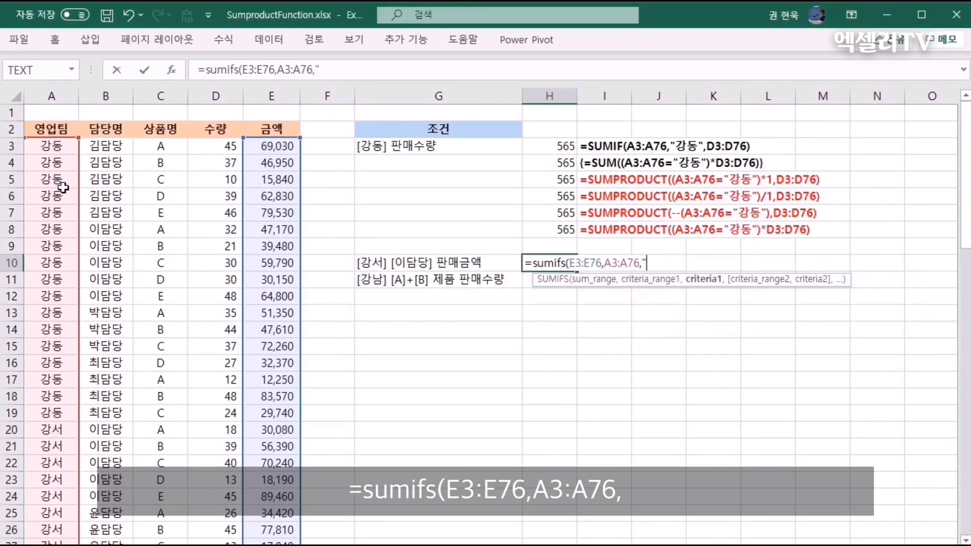
type("강서")
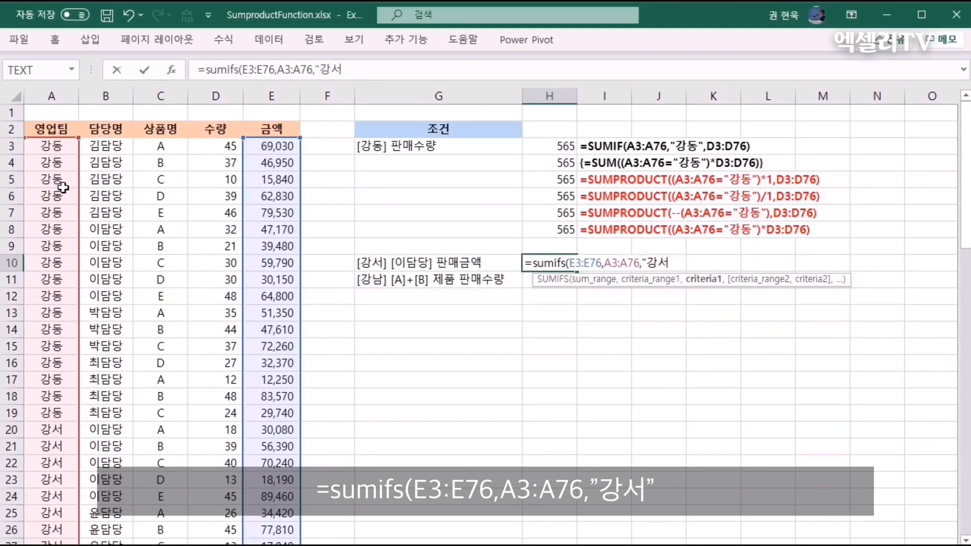
type("\",")
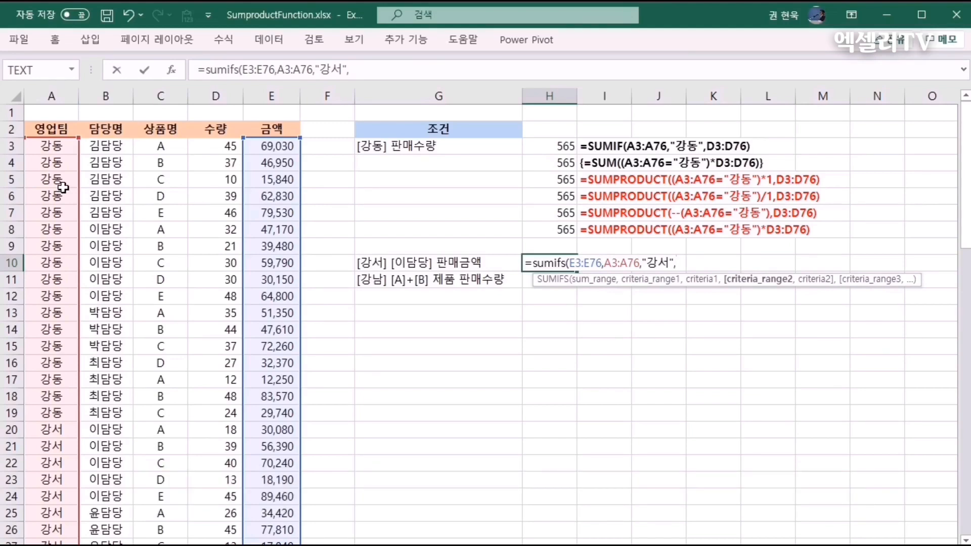
Add B3:B76 as the second SUMIFS criteria range in H10, matched to the representative named in G10's label, and complete the formula
left_click(111, 147)
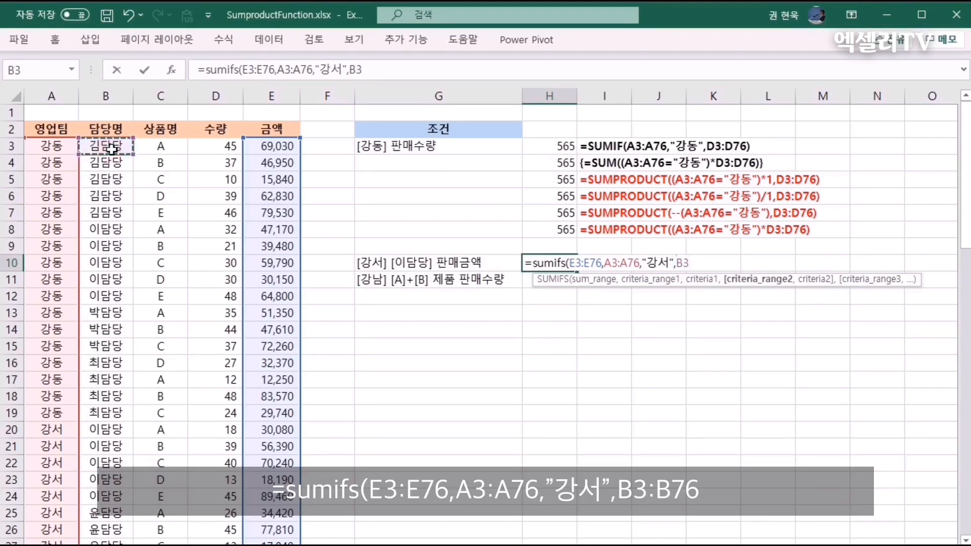
key("ctrl+shift+Down")
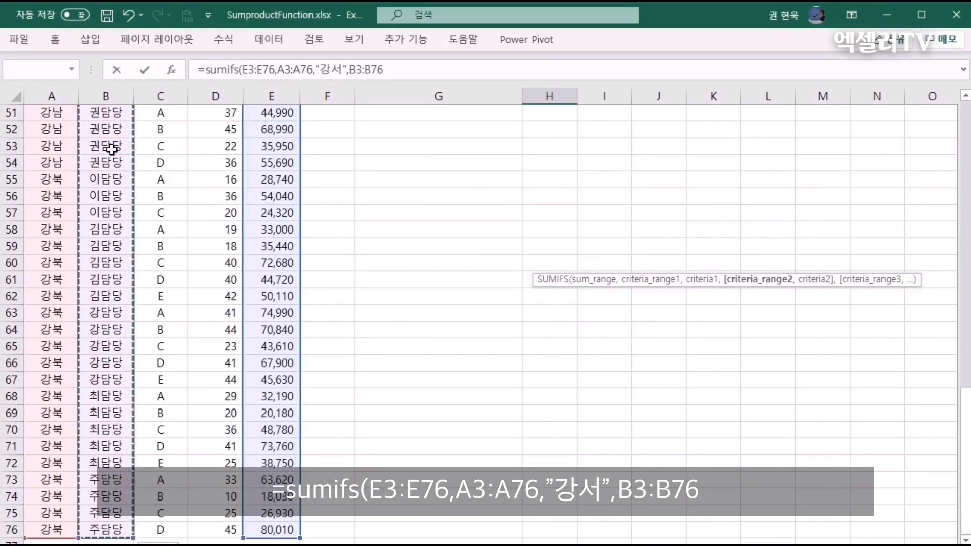
type(",")
scroll(112, 148, "up", 15)
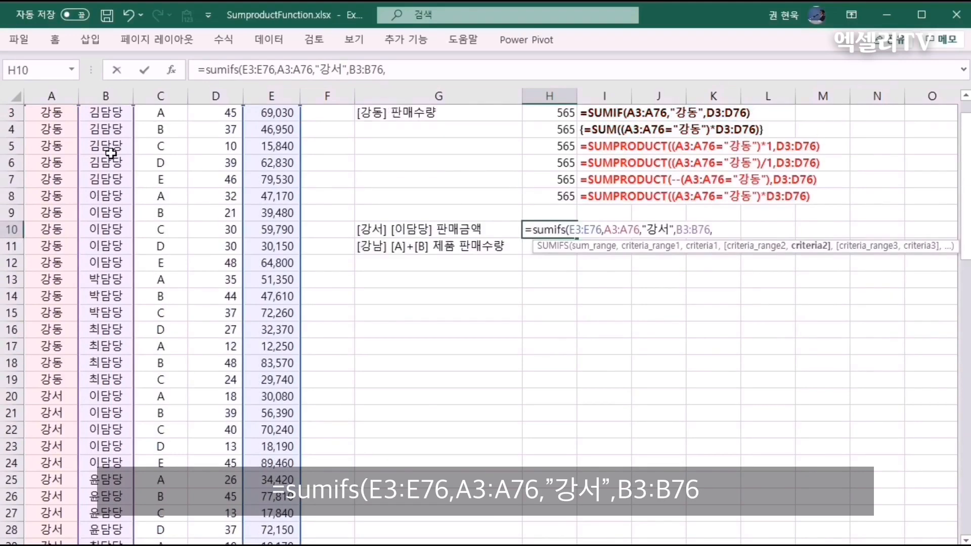
type("\"")
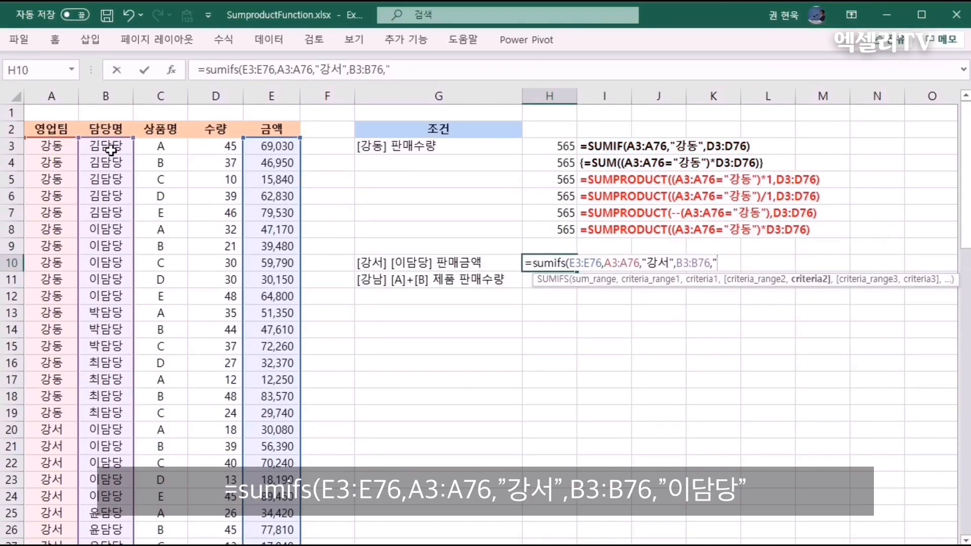
type("이다ㅁ당\"")
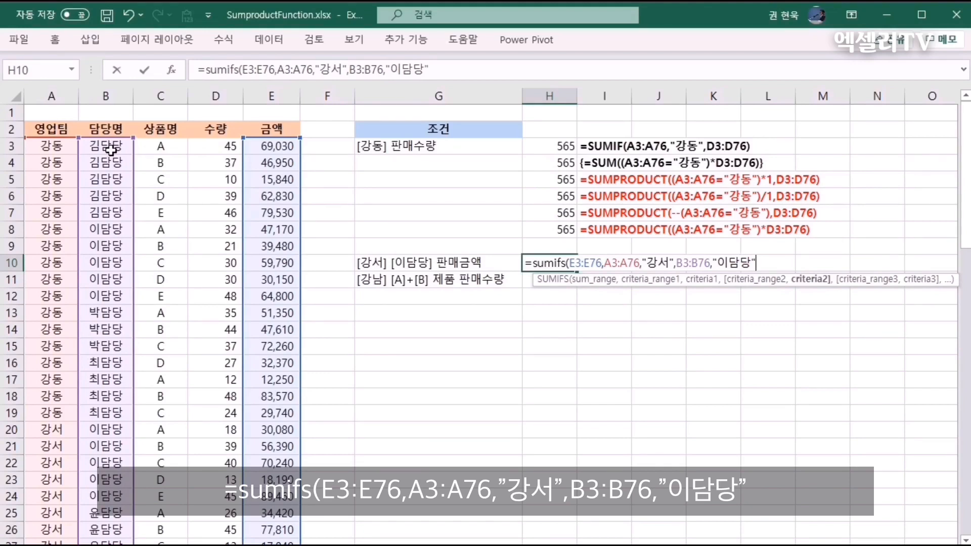
key("Return")
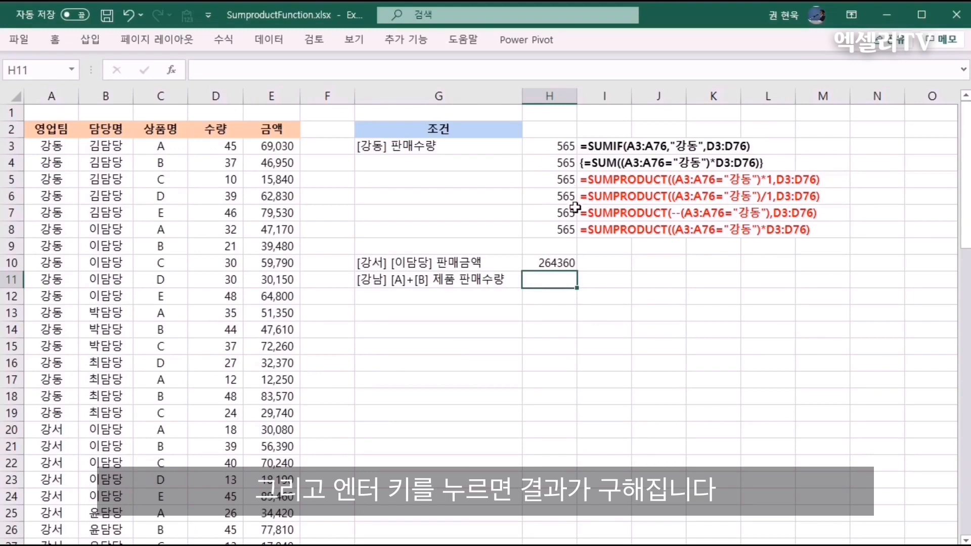
Move the condition label "[강남] [A]+[B] 제품 판매수량" from G11 to G13
left_click(486, 280)
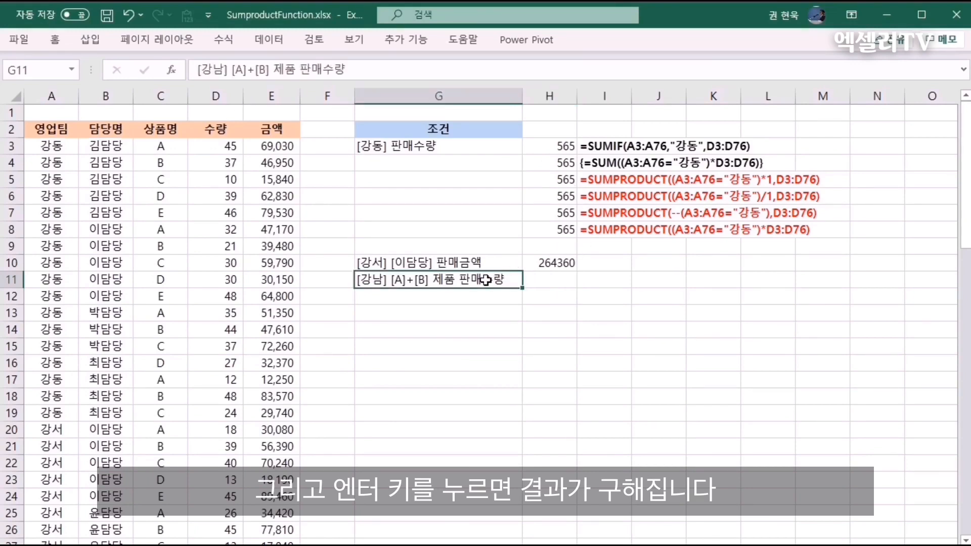
left_click_drag(487, 288, 481, 321)
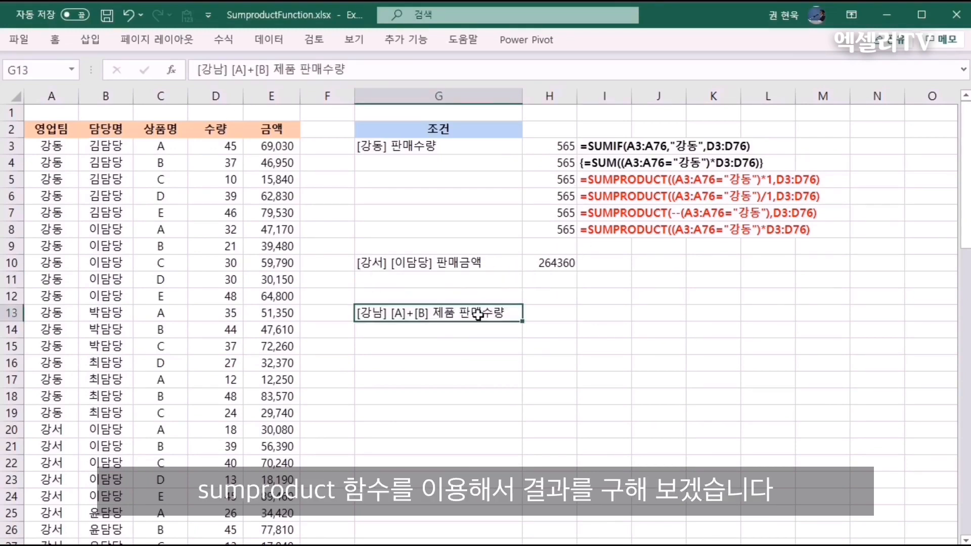
left_click(558, 264)
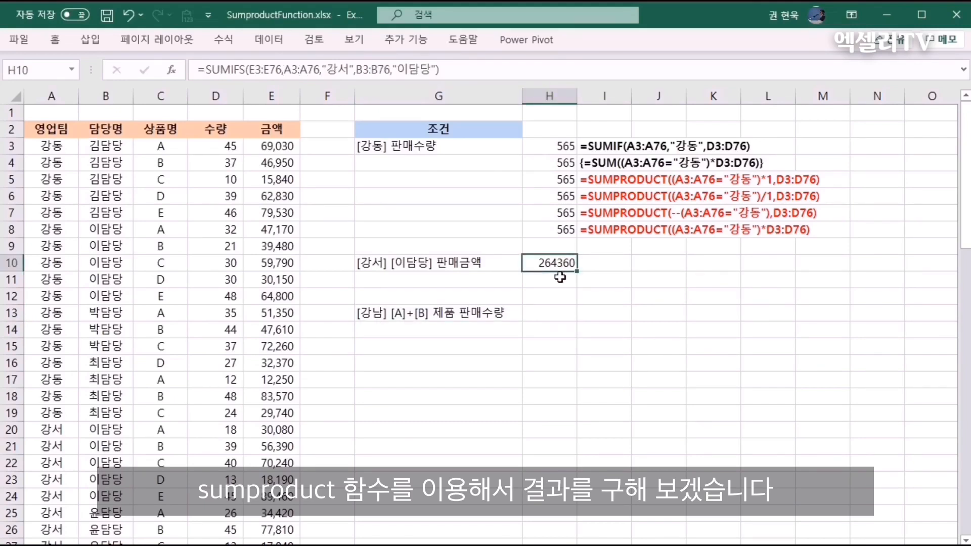
Start a SUMPRODUCT formula in H11 with the first condition (A3:A76="강서")
left_click(560, 279)
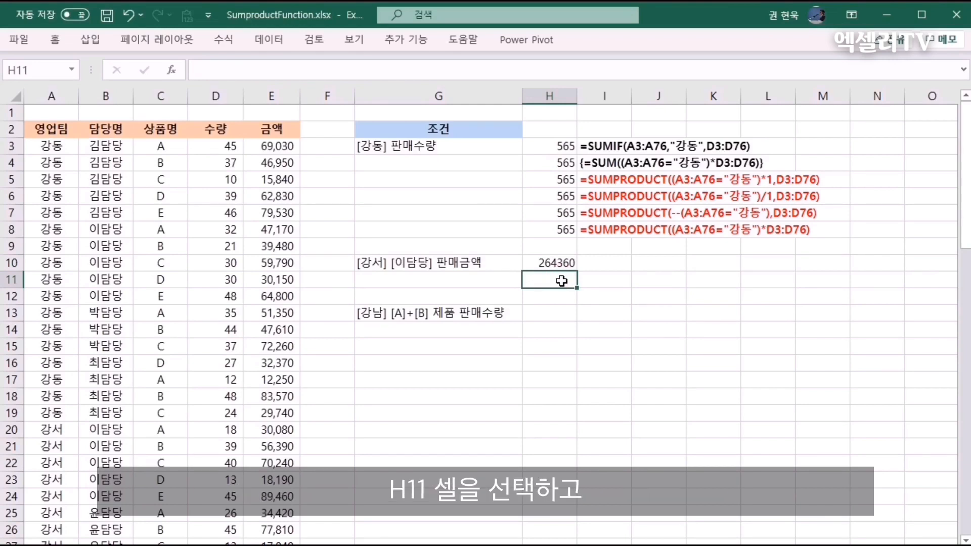
type("=sum")
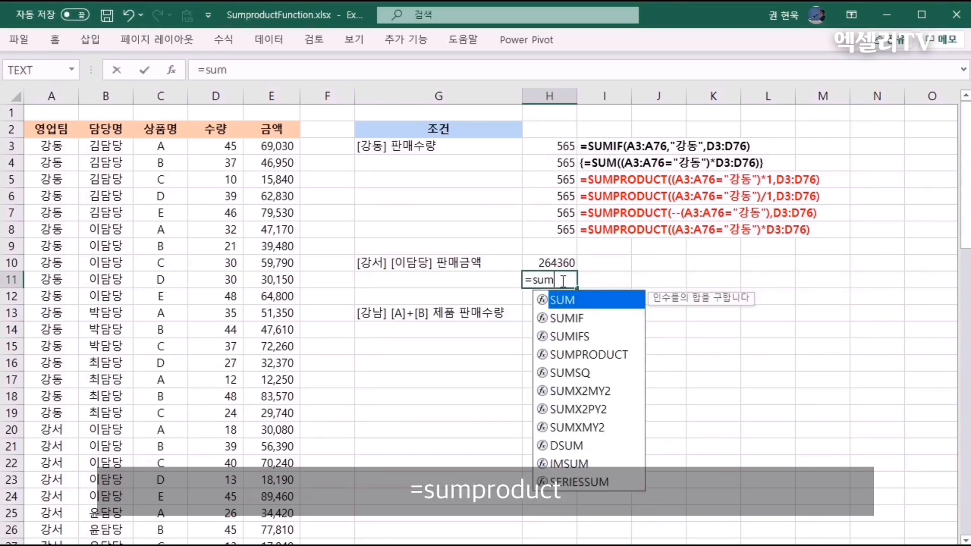
type("product")
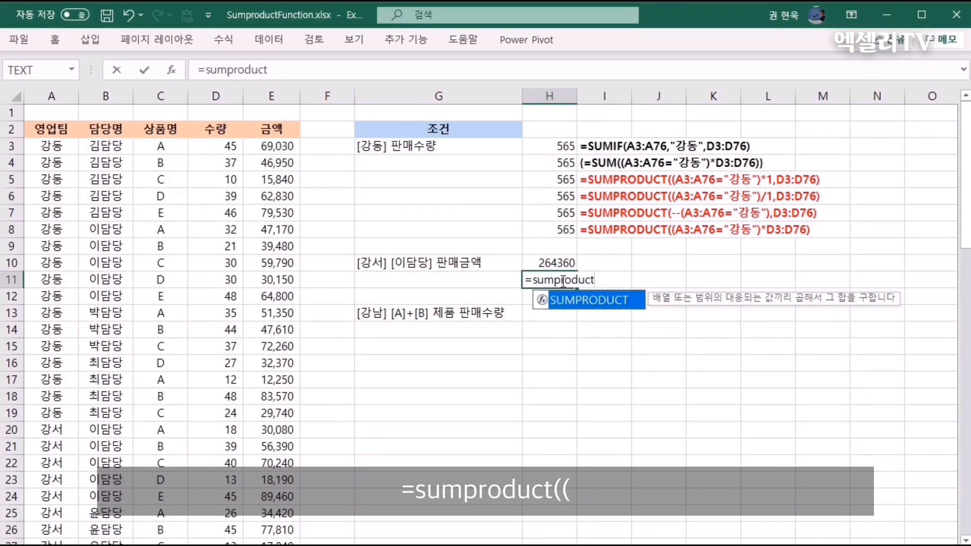
type("((")
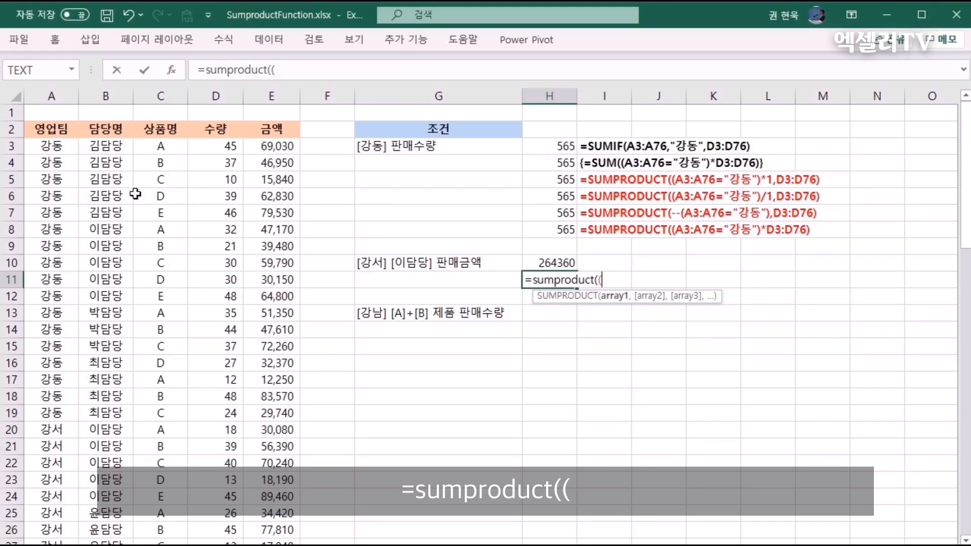
left_click(57, 148)
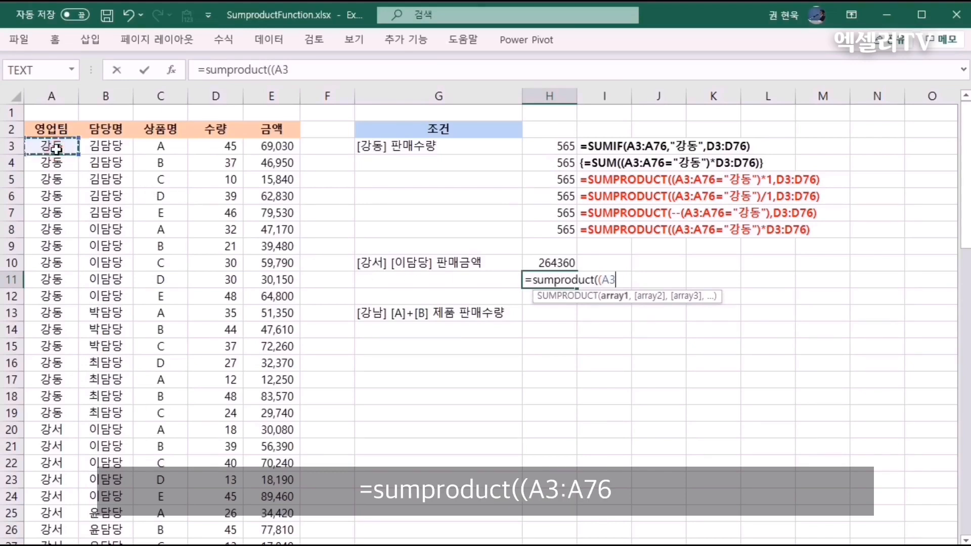
key("ctrl+shift+Down")
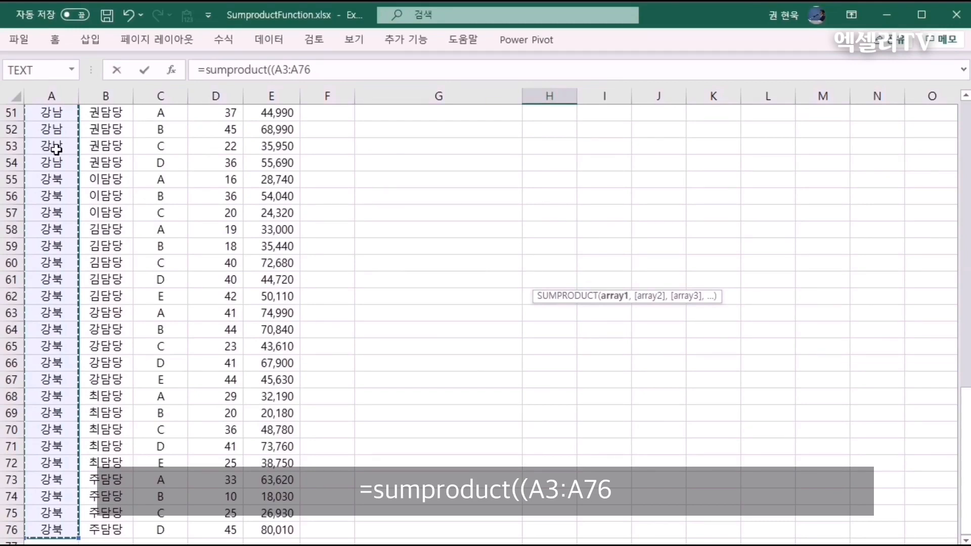
type("=\"")
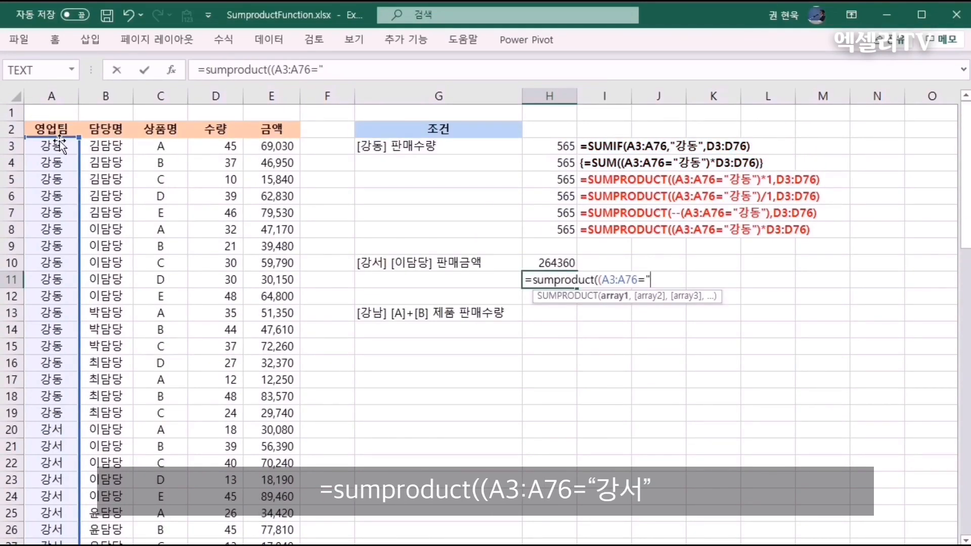
type("강서\")")
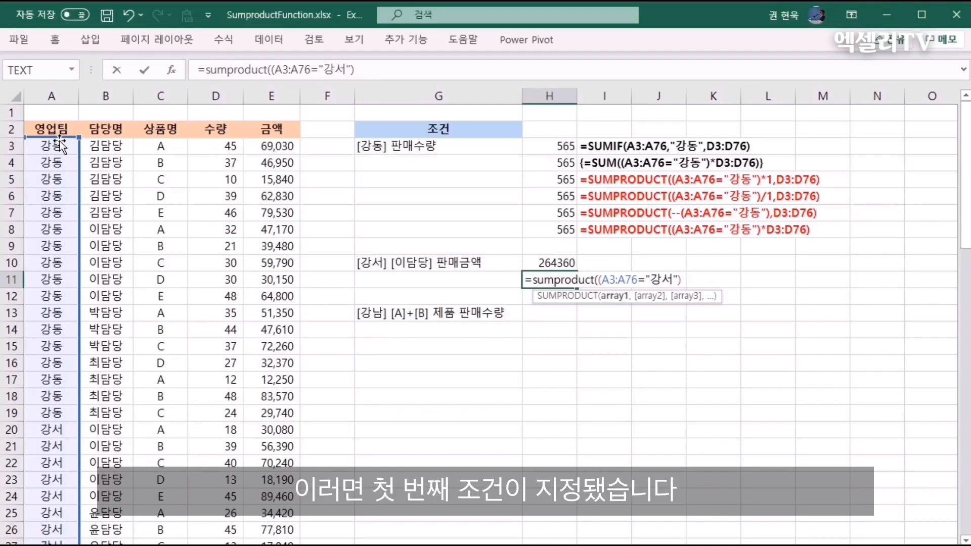
Multiply the H11 condition by a second one matching B3:B76 to the representative named in G10's label
type("*(")
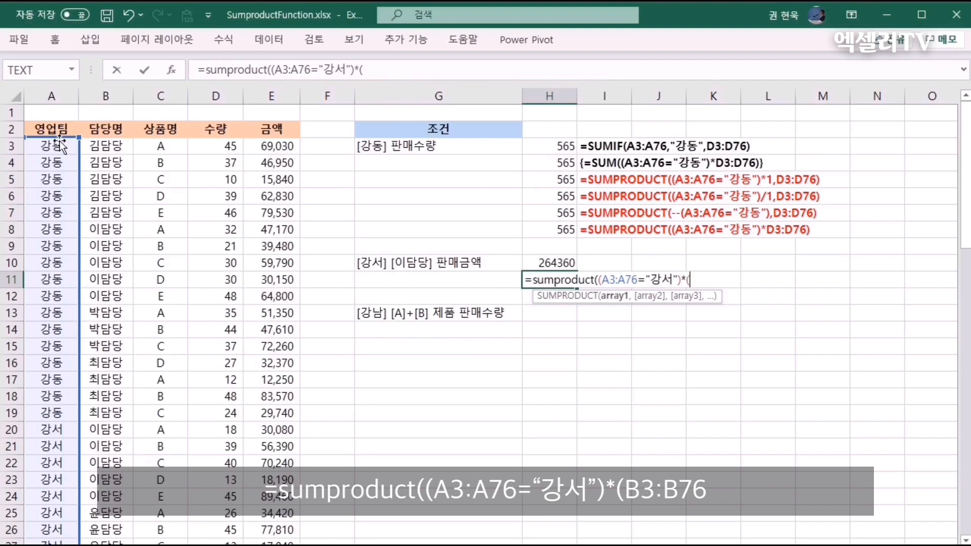
left_click(107, 146)
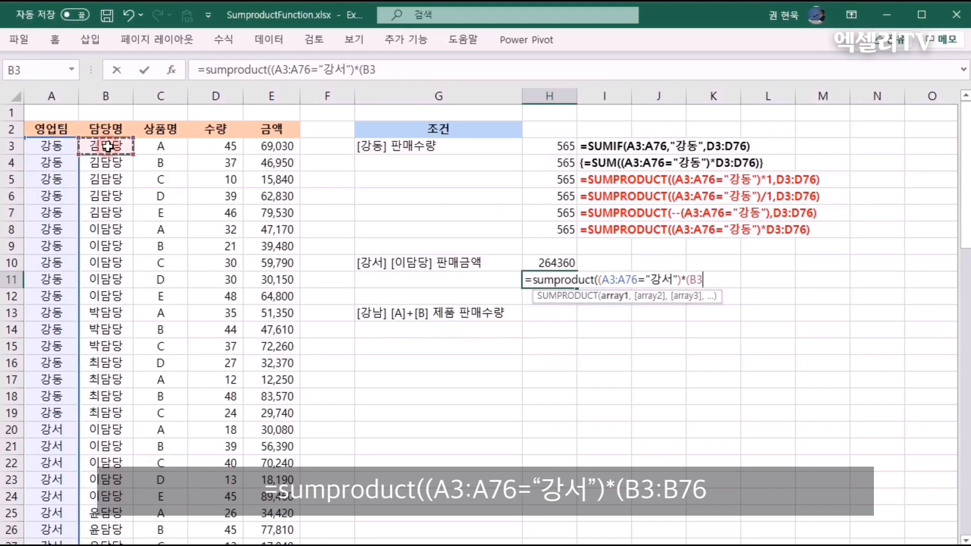
key("ctrl+shift+Down")
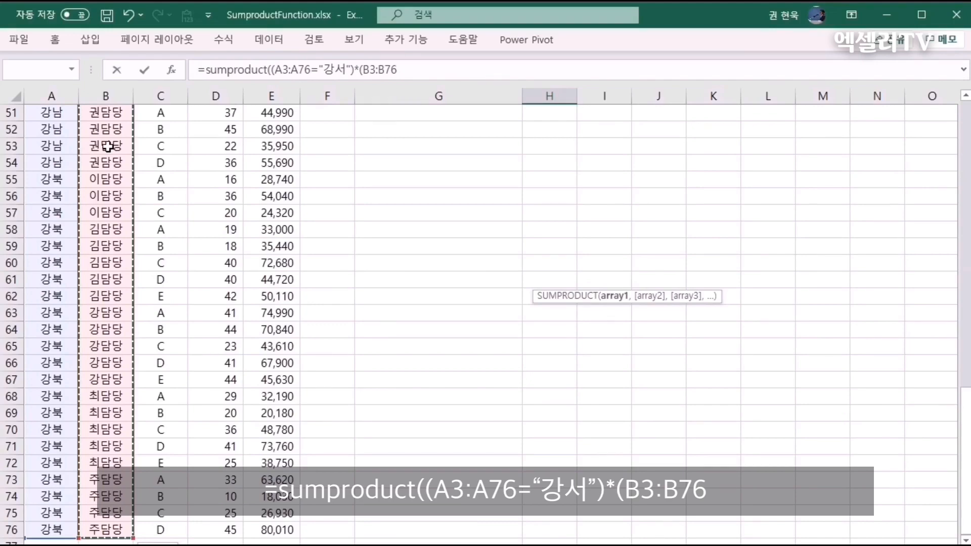
scroll(108, 147, "up", 17)
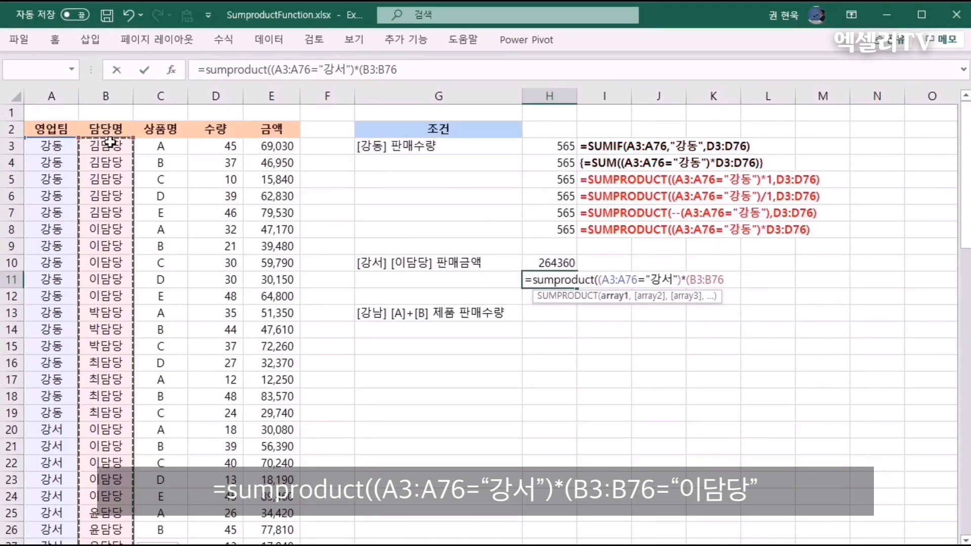
type("=")
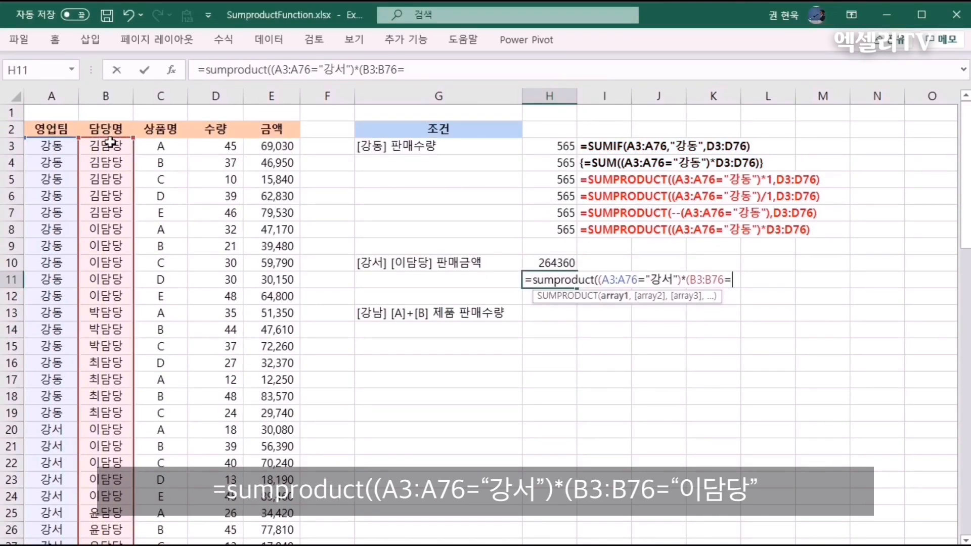
type("\"이담당")
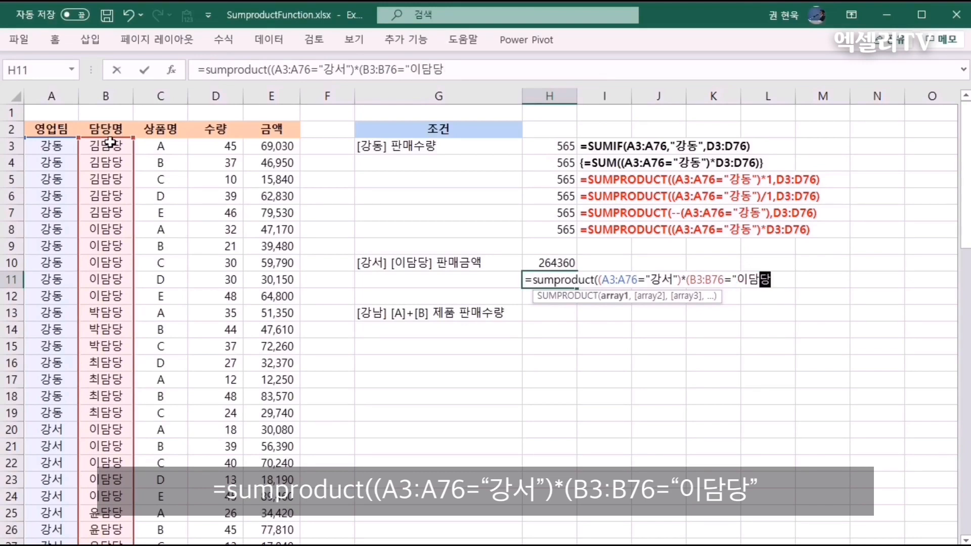
type("\"")
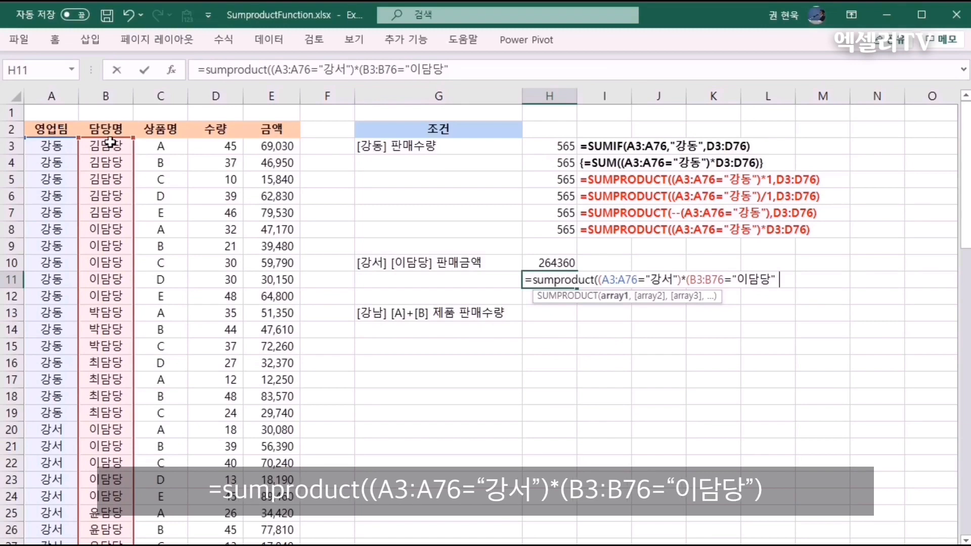
type(")")
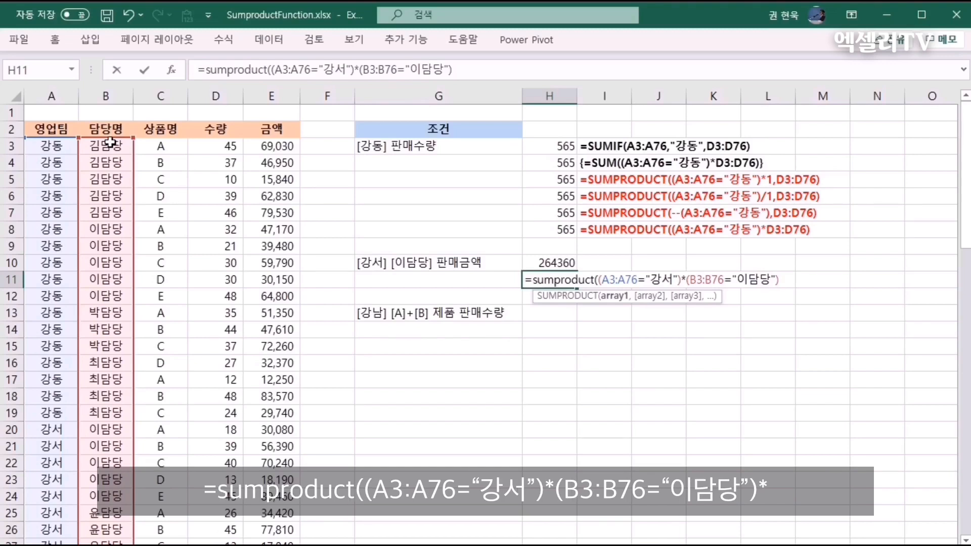
Multiply the H11 conditions by the sales amounts E3:E76 and complete the SUMPRODUCT formula
type("*")
left_click(269, 151)
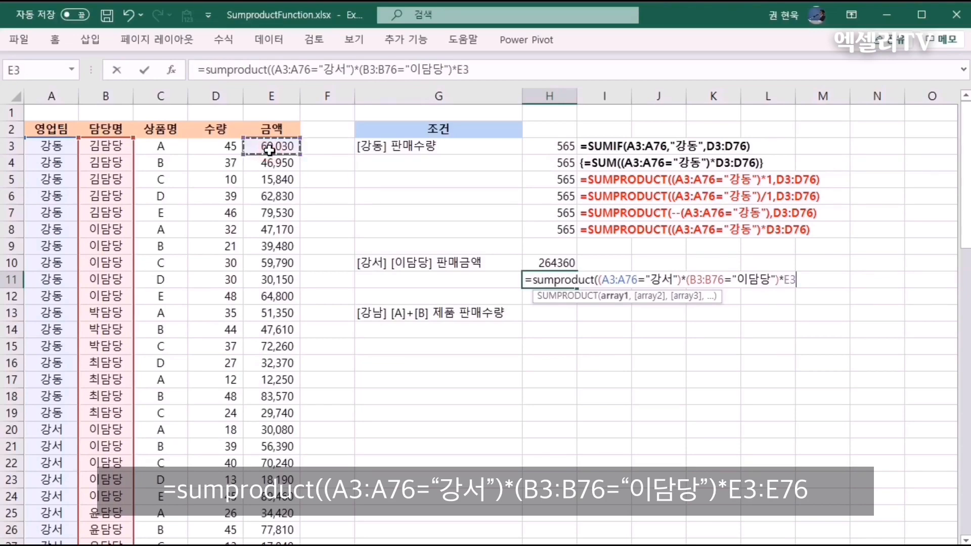
key("ctrl+shift+Down")
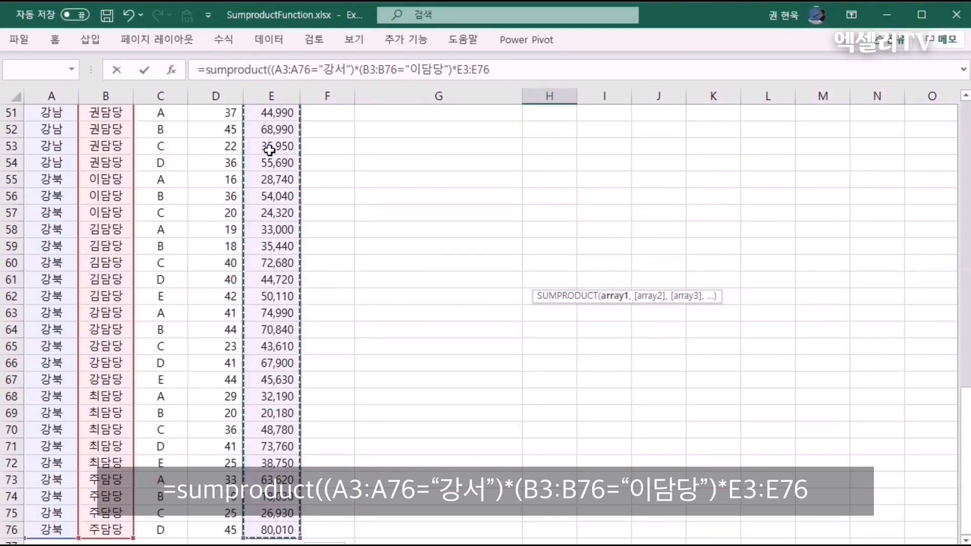
scroll(270, 151, "up", 17)
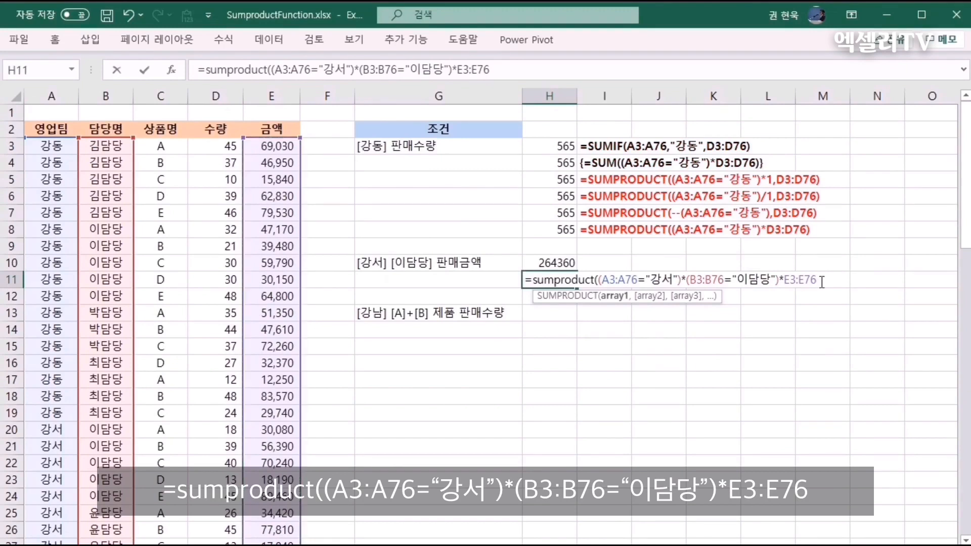
type(")")
key("Return")
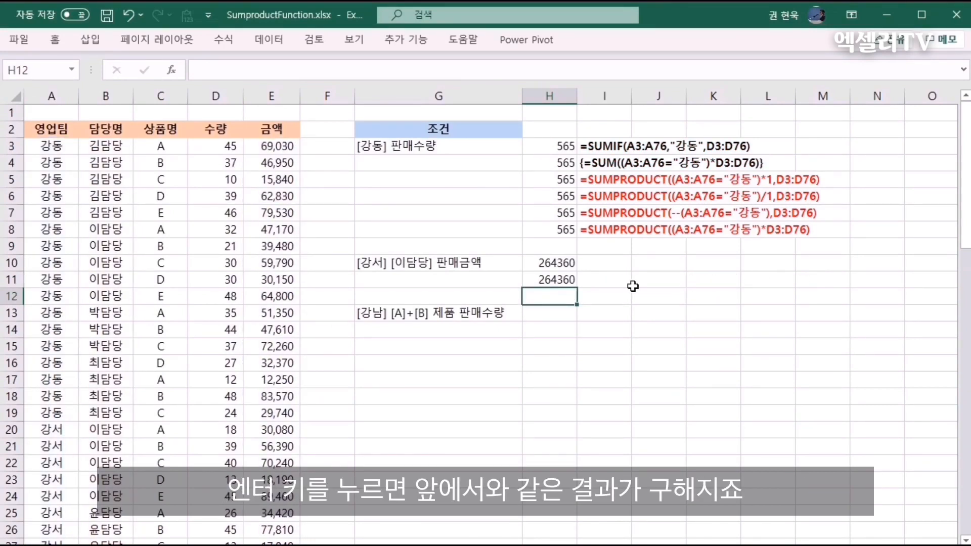
Copy the SUMPRODUCT formula text from H11 into H12, keeping its cell references unchanged
left_click(563, 280)
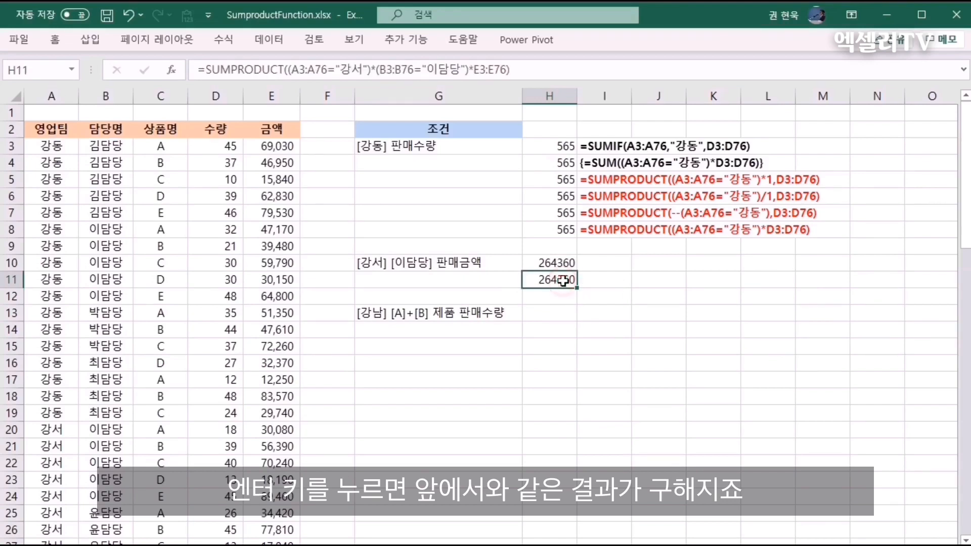
left_click_drag(199, 69, 673, 92)
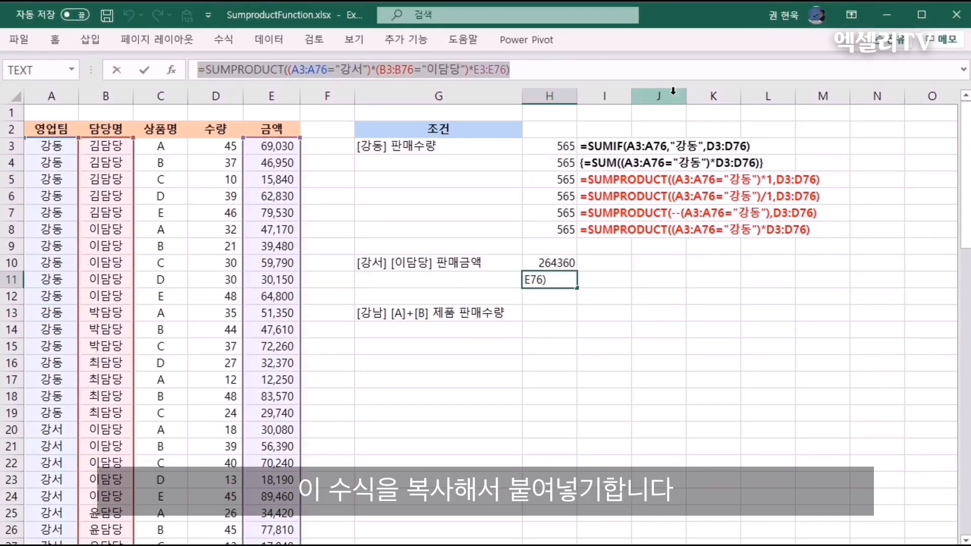
key("ctrl+c")
key("Escape")
left_click(557, 300)
key("ctrl+v")
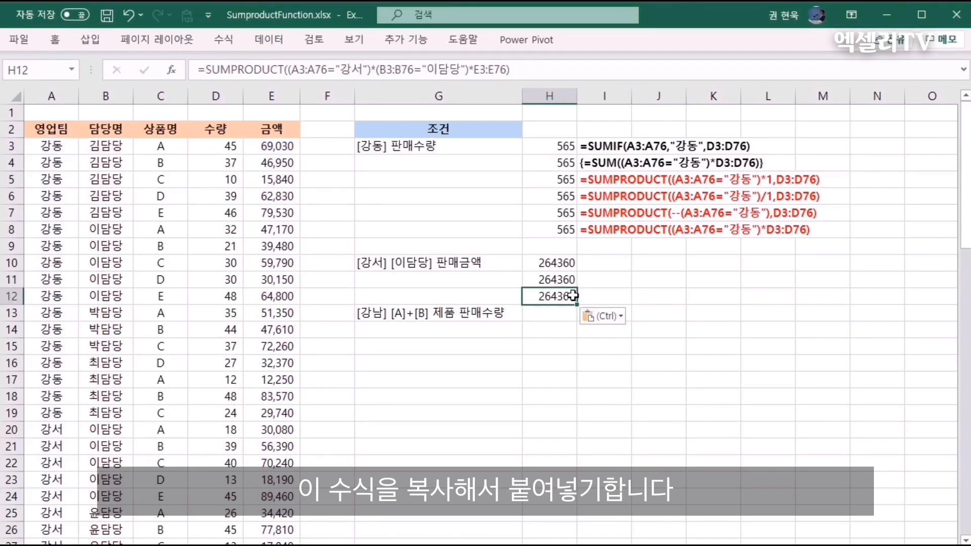
In the H12 formula, replace the multiplication sign before E3:E76 with a comma, making the amounts a separate SUMPRODUCT array
left_click(470, 70)
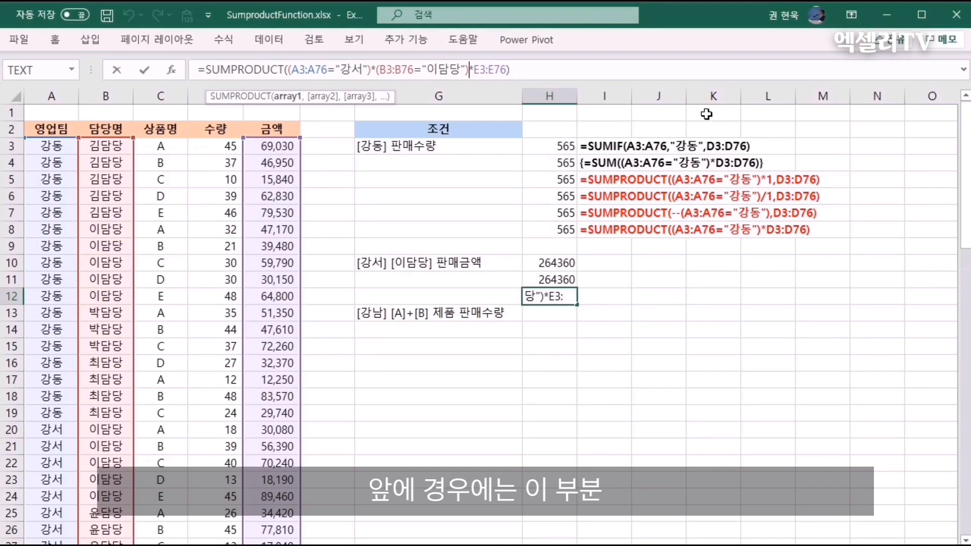
key("shift+Right")
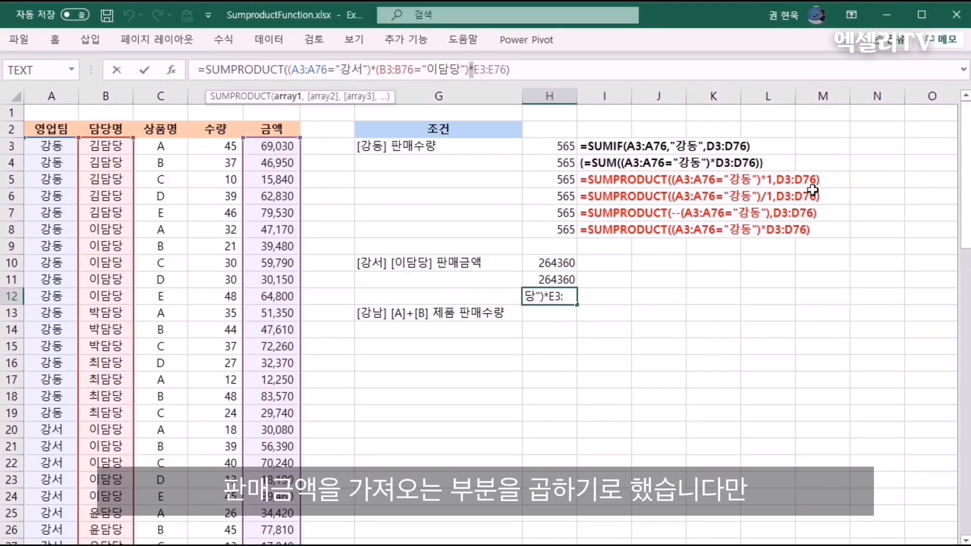
type(",")
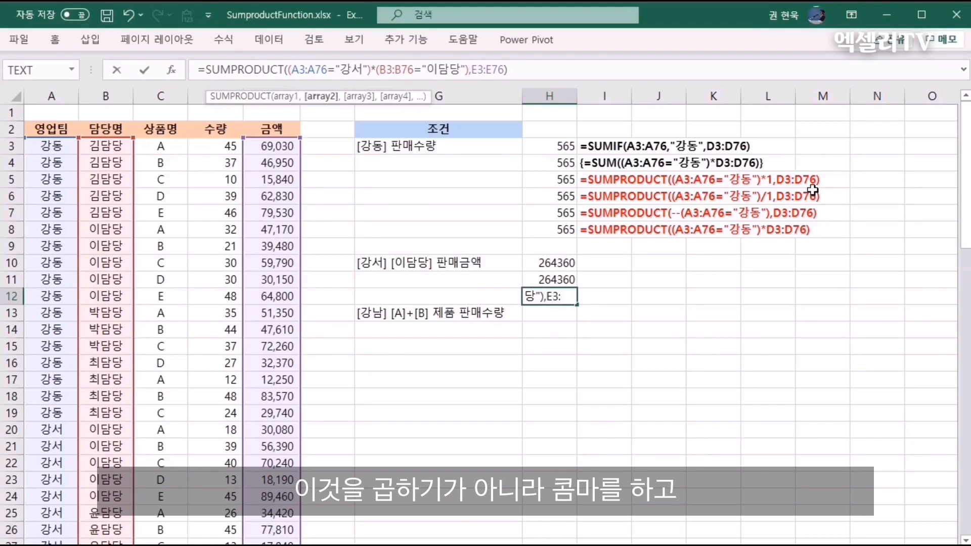
key("Return")
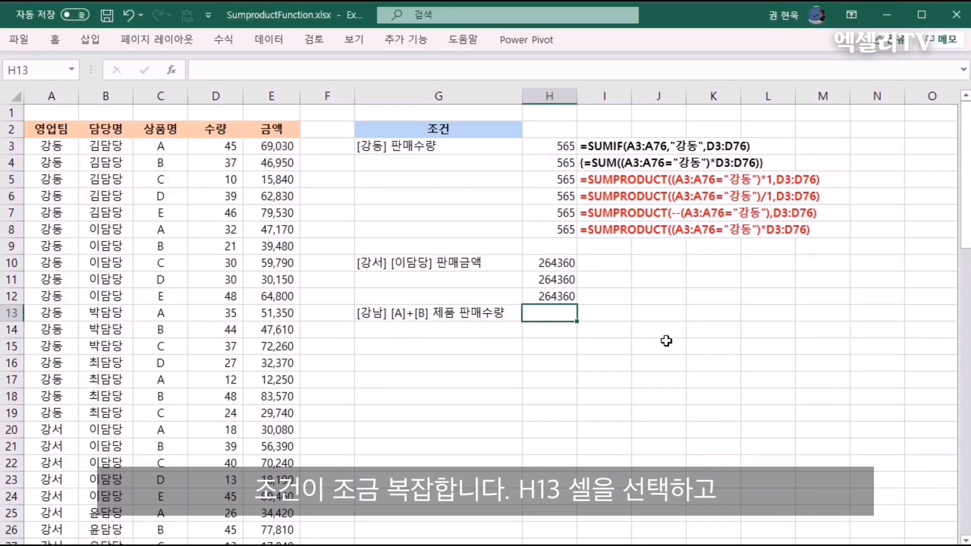
Start a SUMPRODUCT formula in H13 with the first condition (A3:A76="강남")
type("=su")
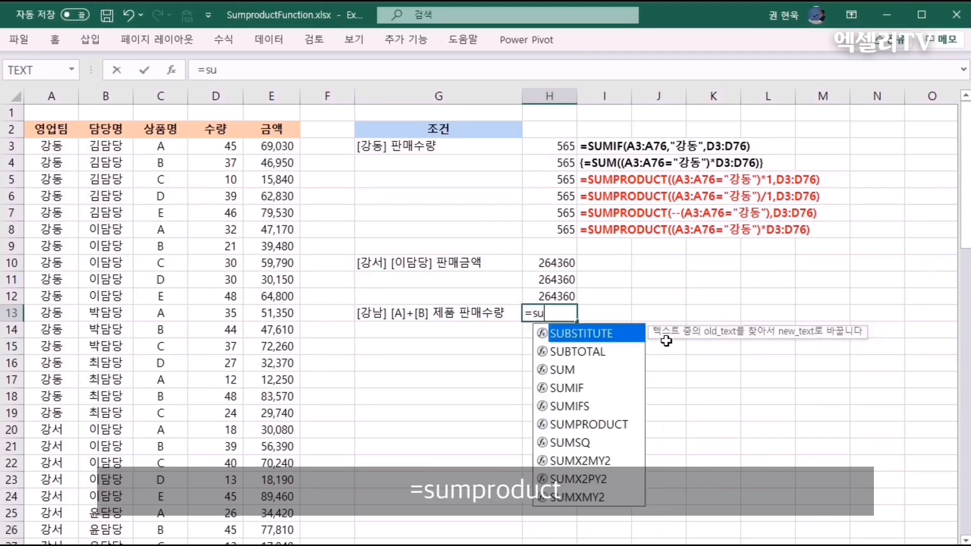
type("mproduct")
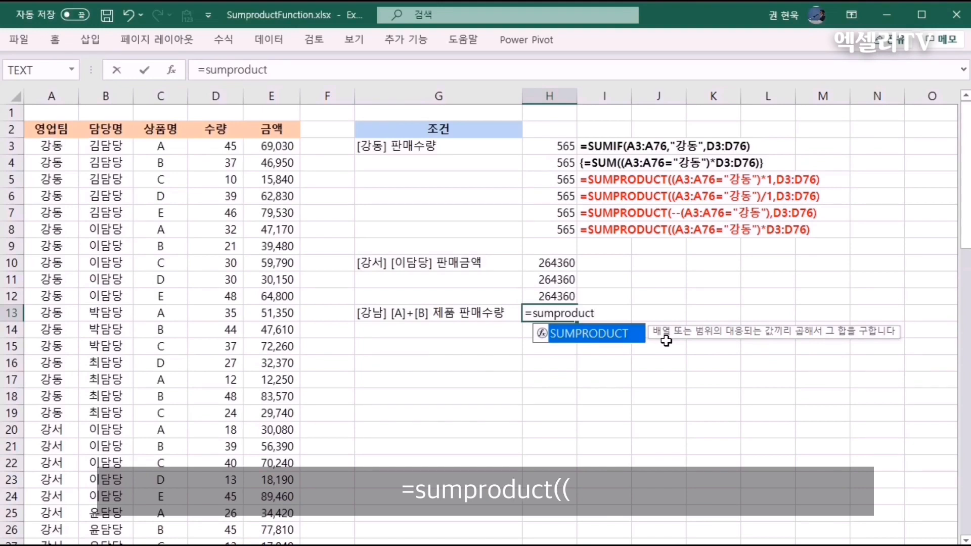
type("((")
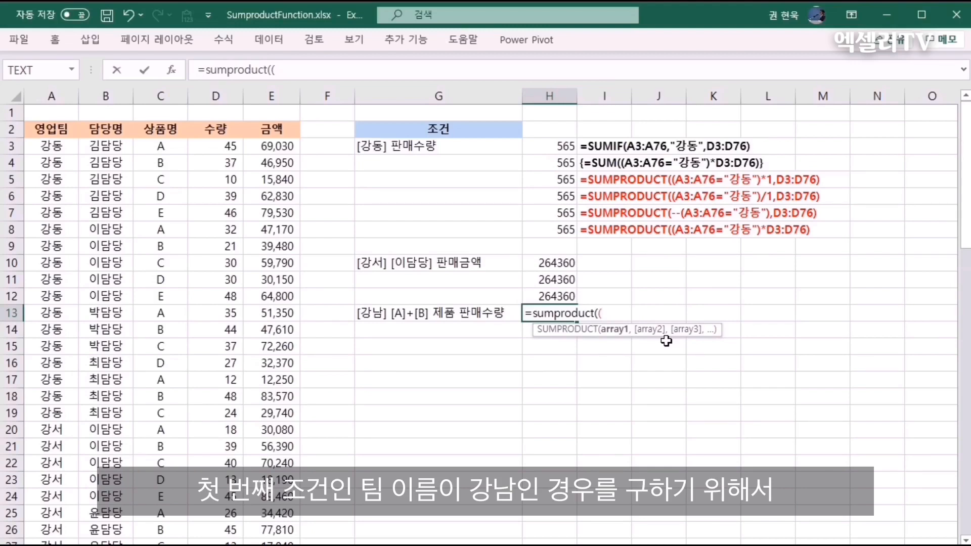
left_click(68, 150)
key("ctrl+shift+Down")
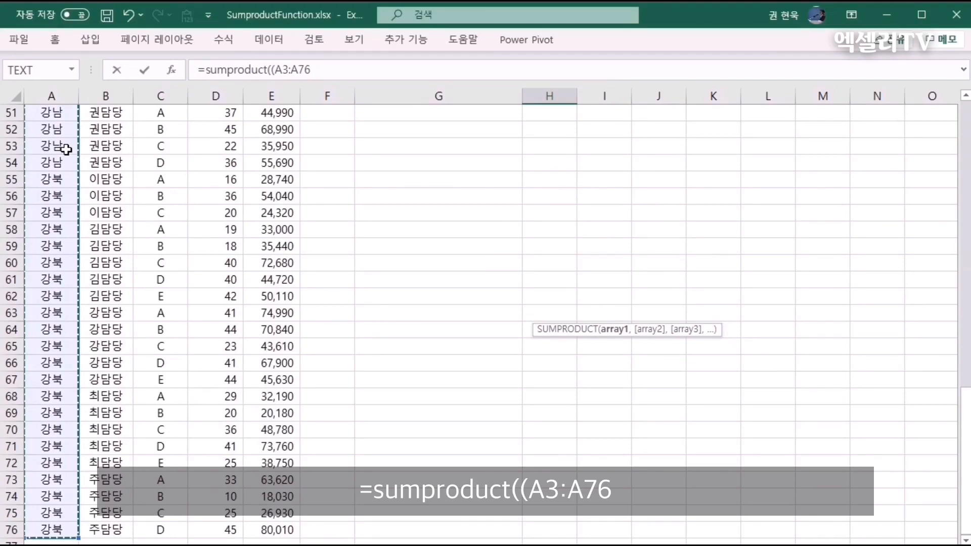
scroll(65, 149, "up", 17)
type("=")
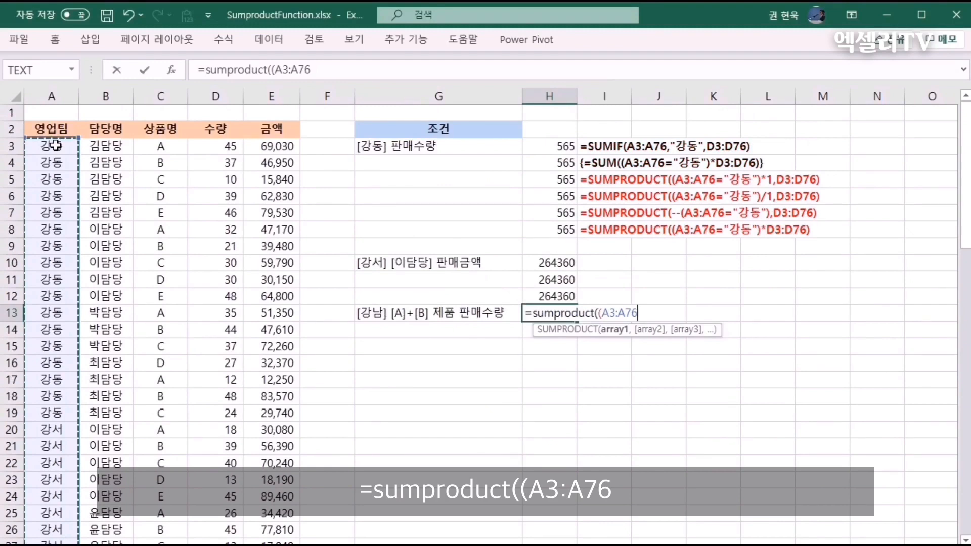
type("\"")
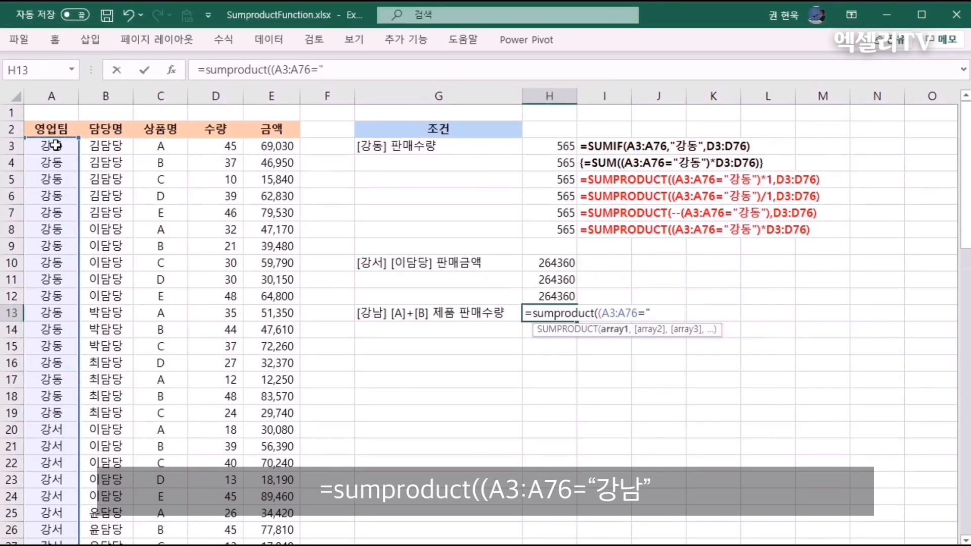
type("강남\"")
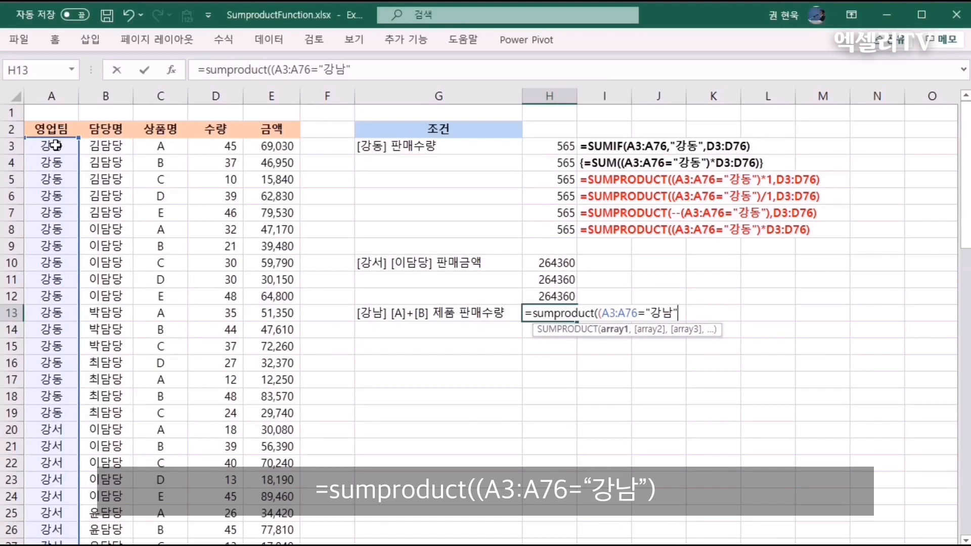
type(")")
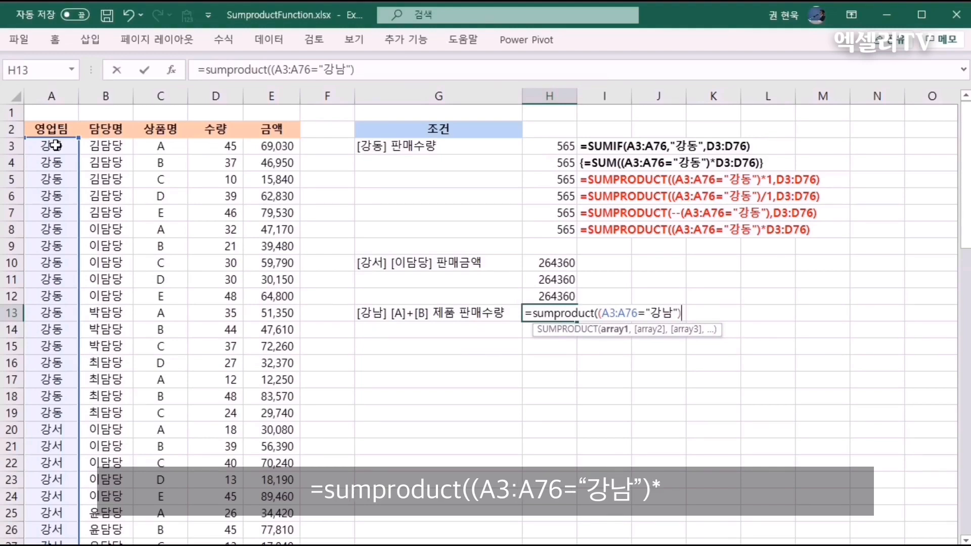
Multiply the H13 condition by an opened group of product conditions, starting with (C3:C76="A")
type("*((")
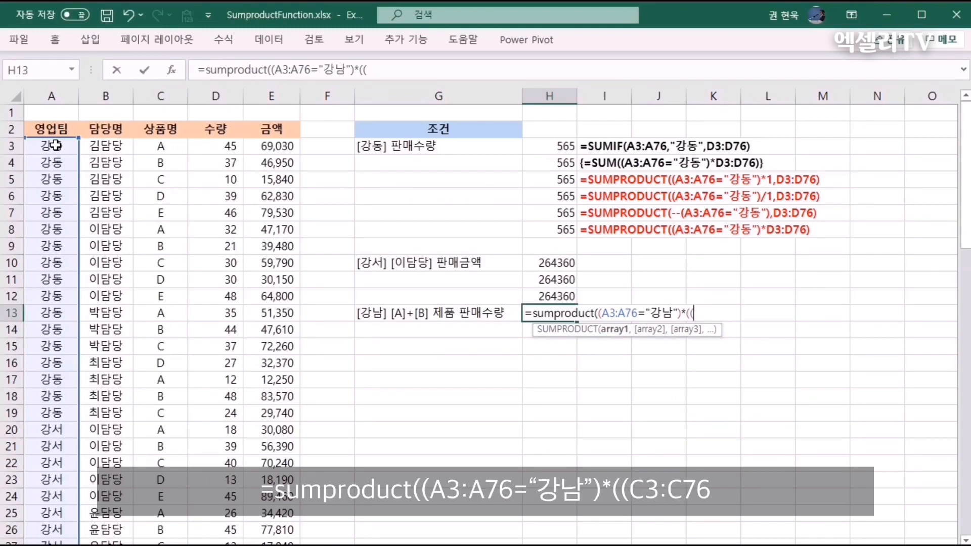
left_click(151, 153)
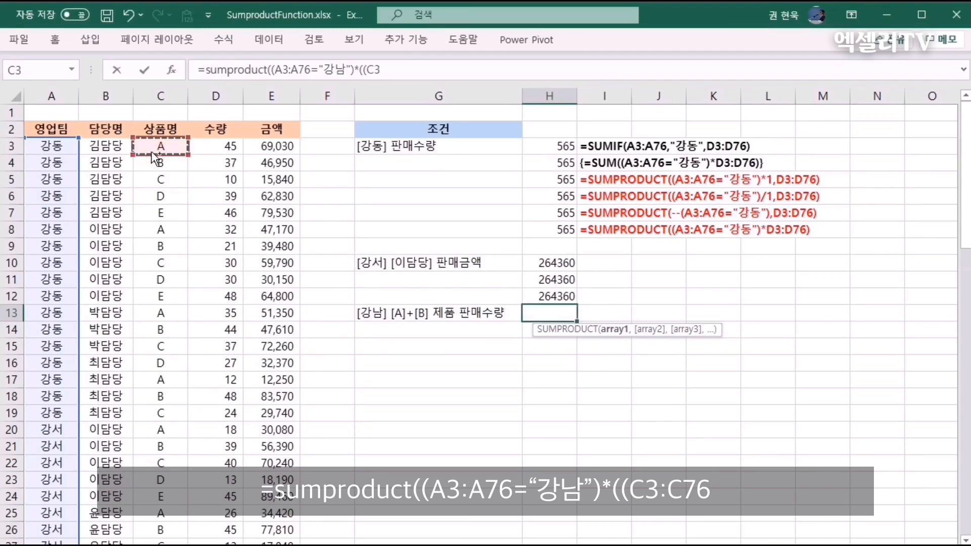
key("ctrl+shift+Down")
scroll(151, 152, "up", 17)
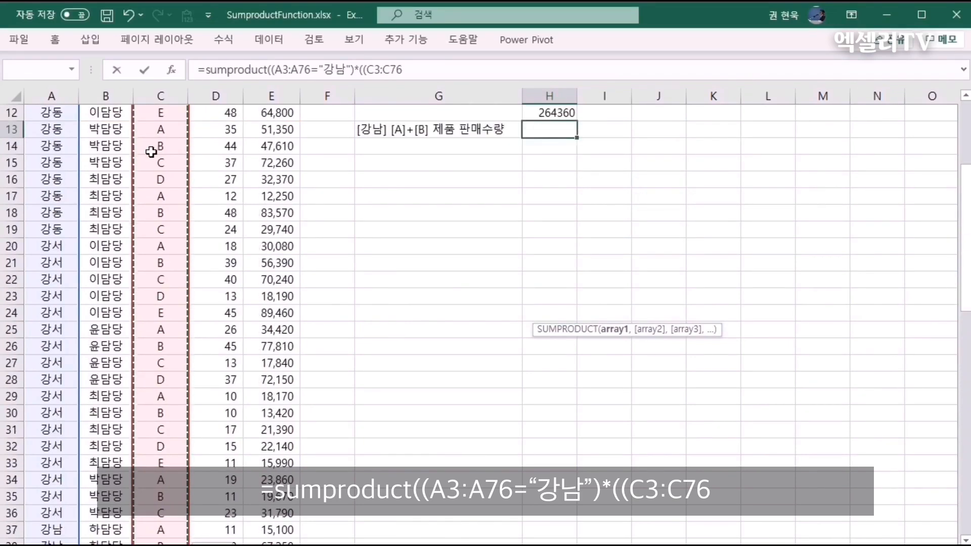
type("=\"")
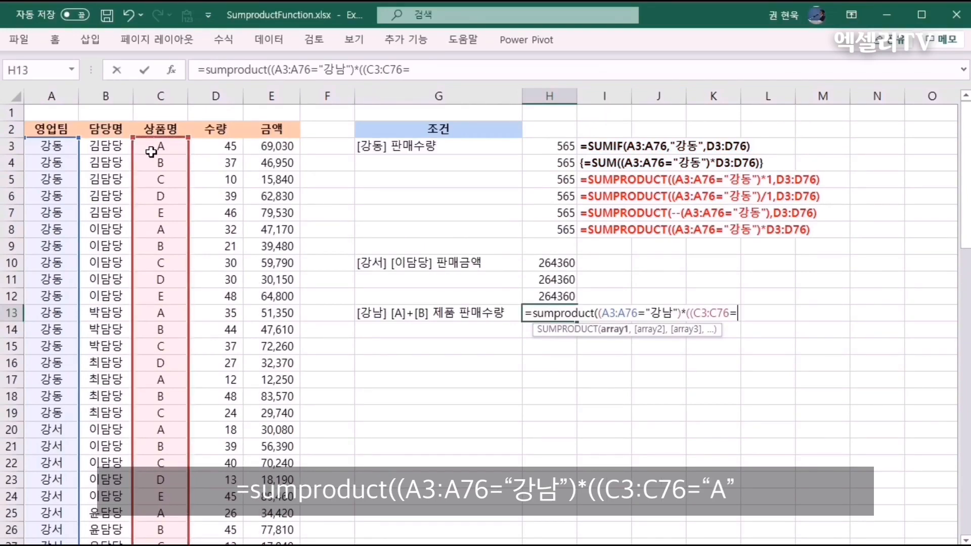
type("A\")")
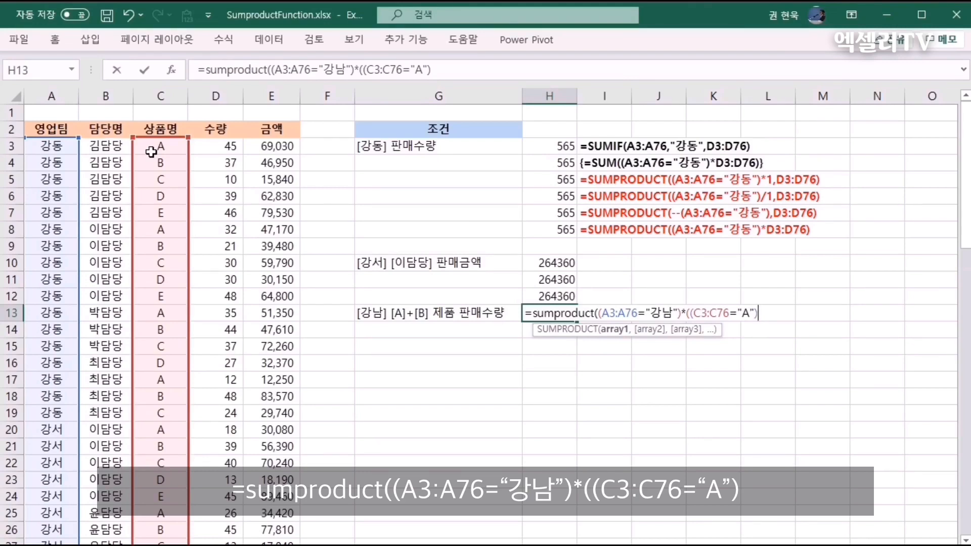
Add the alternative product condition (C3:C76="B") with a plus sign in the H13 formula and close the OR group
type("+")
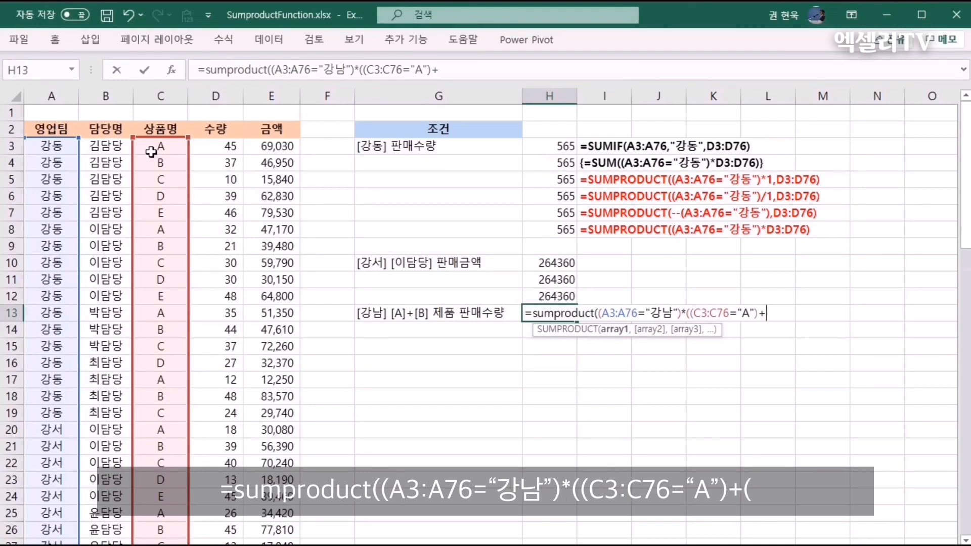
type("(")
left_click(166, 149)
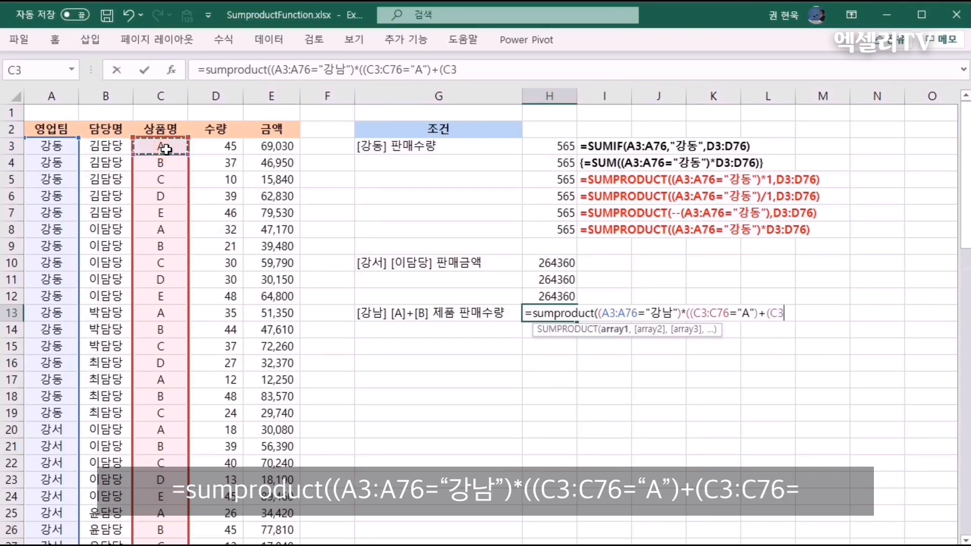
key("ctrl+shift+Down")
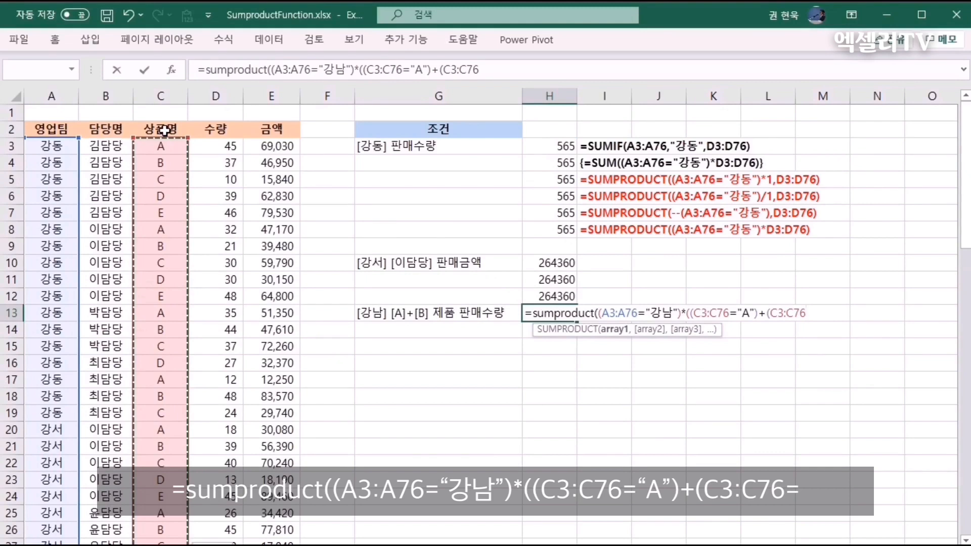
type("=")
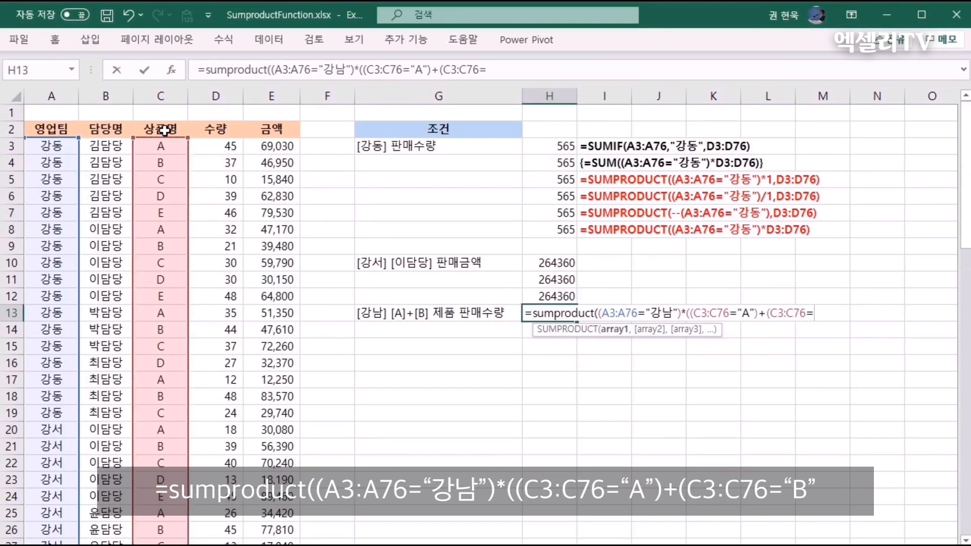
type("\"B\"")
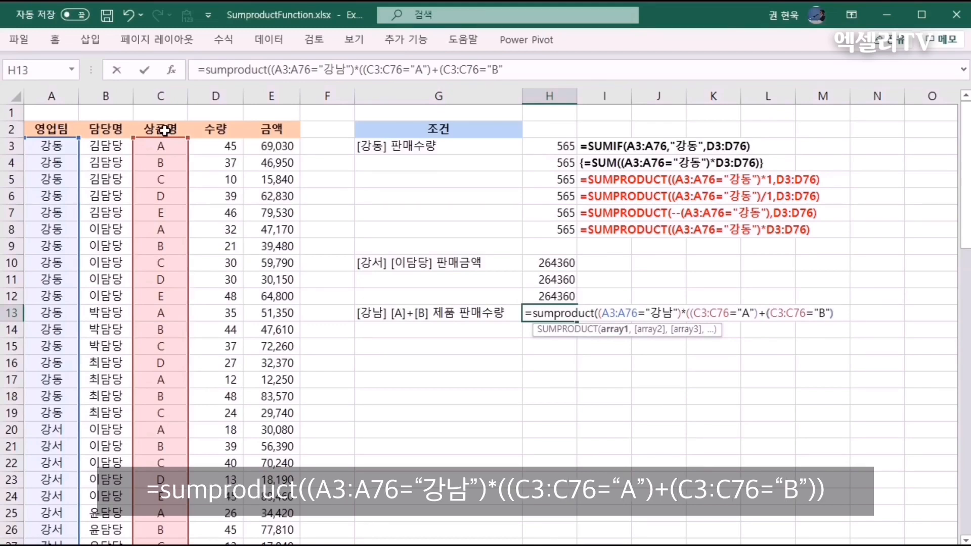
type("))")
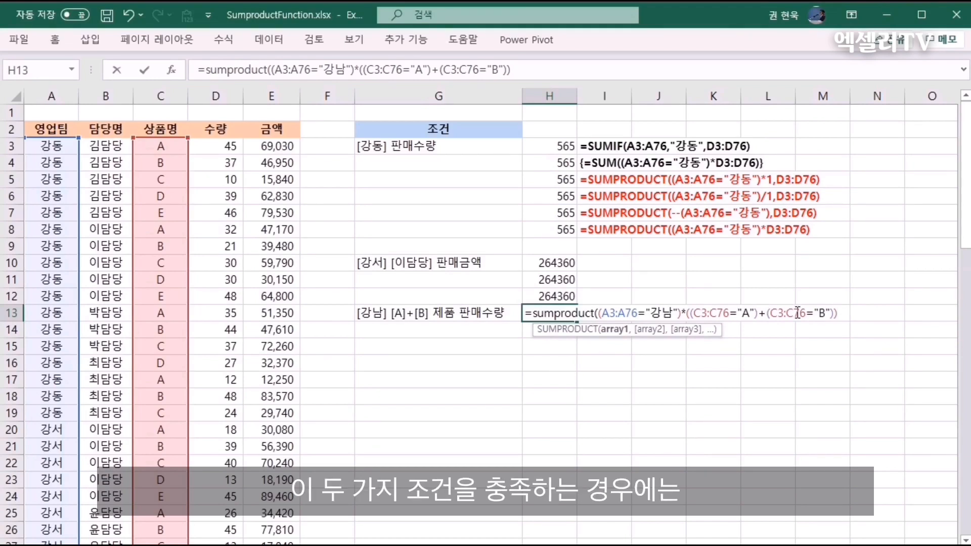
Multiply the H13 conditions by the sales amounts E3:E76 and complete the SUMPRODUCT formula
type("*")
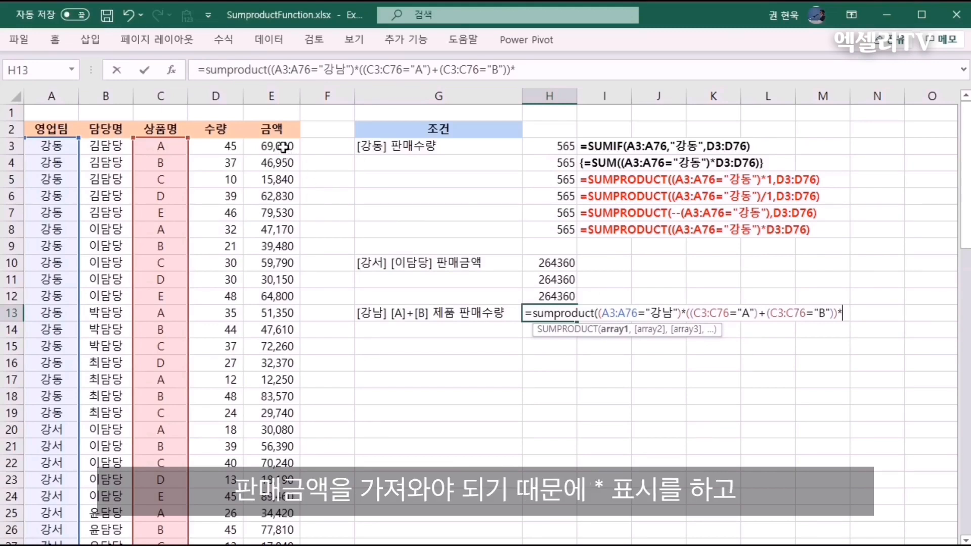
left_click(283, 146)
key("ctrl+shift+Down")
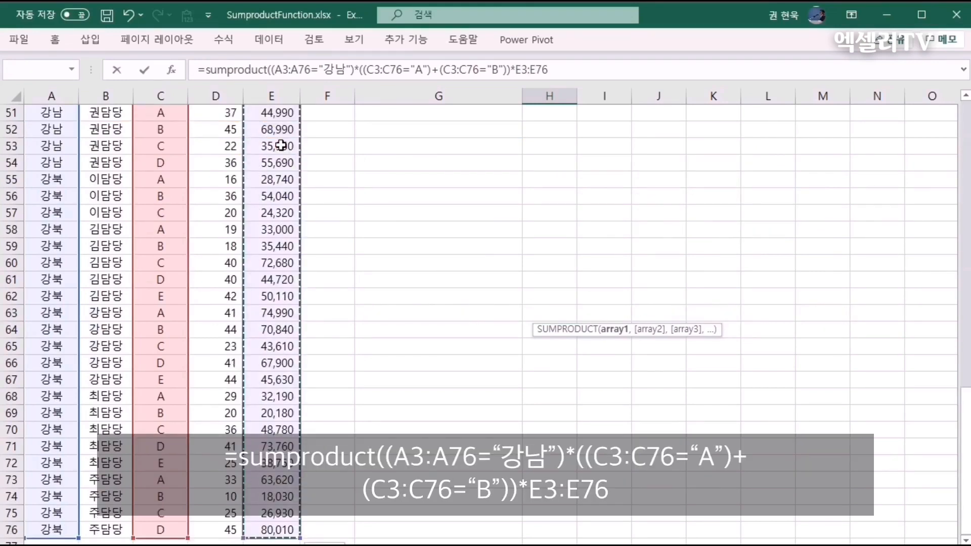
scroll(281, 146, "up", 15)
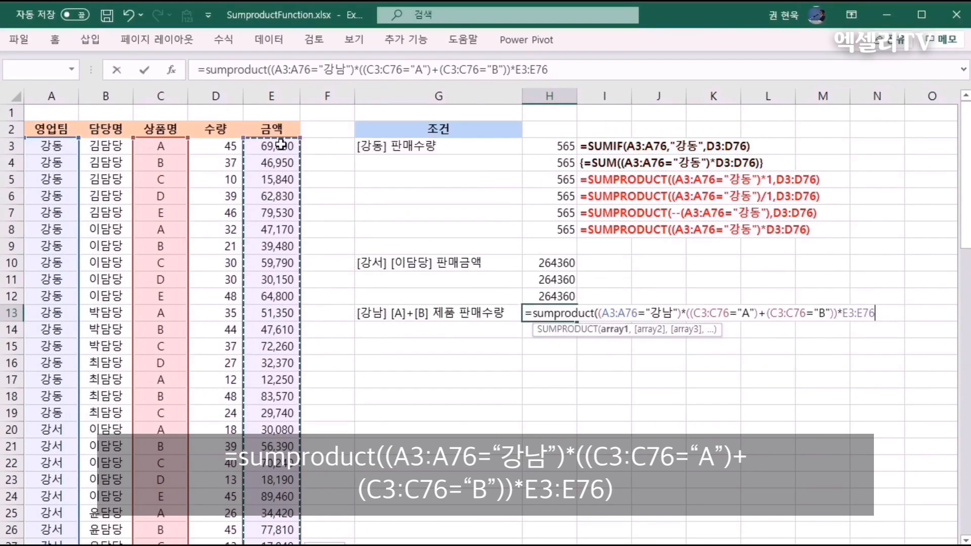
type(")")
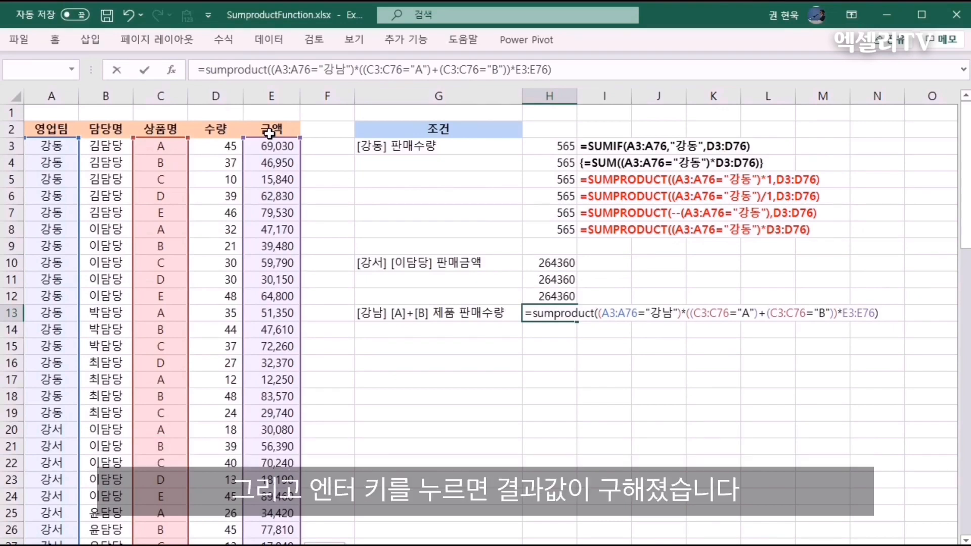
key("Return")
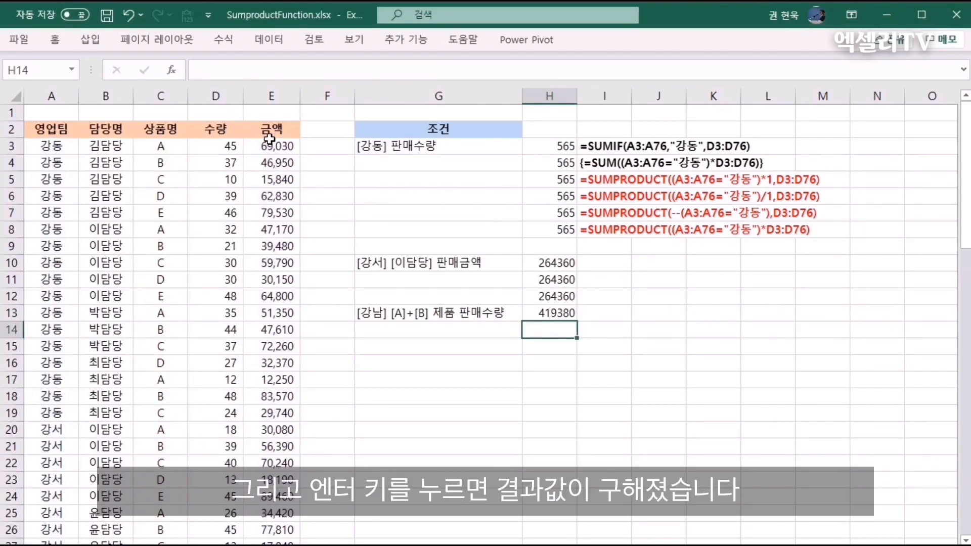
left_click(531, 315)
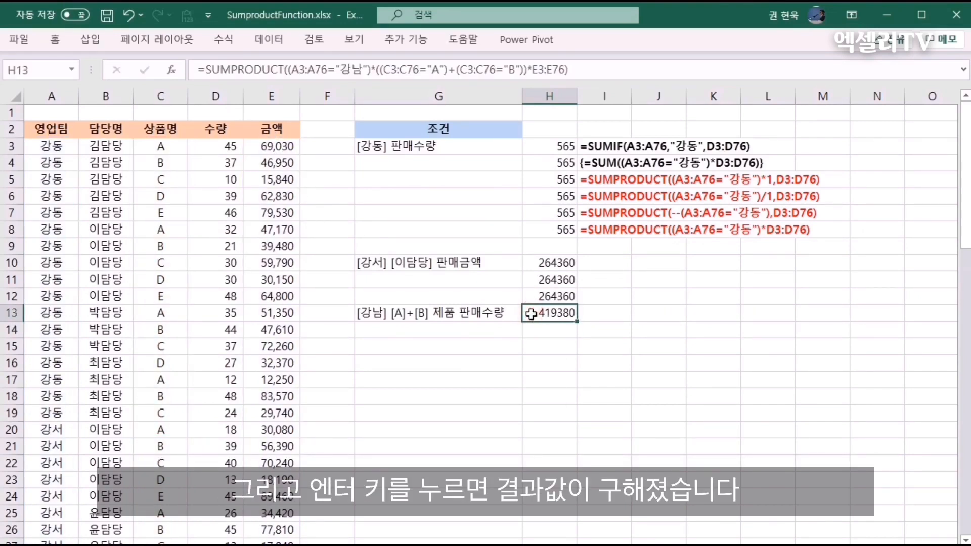
Copy the FORMULATEXT formula from I8 into I10:I13 to display the formulas used in H10:H13
left_click(609, 234)
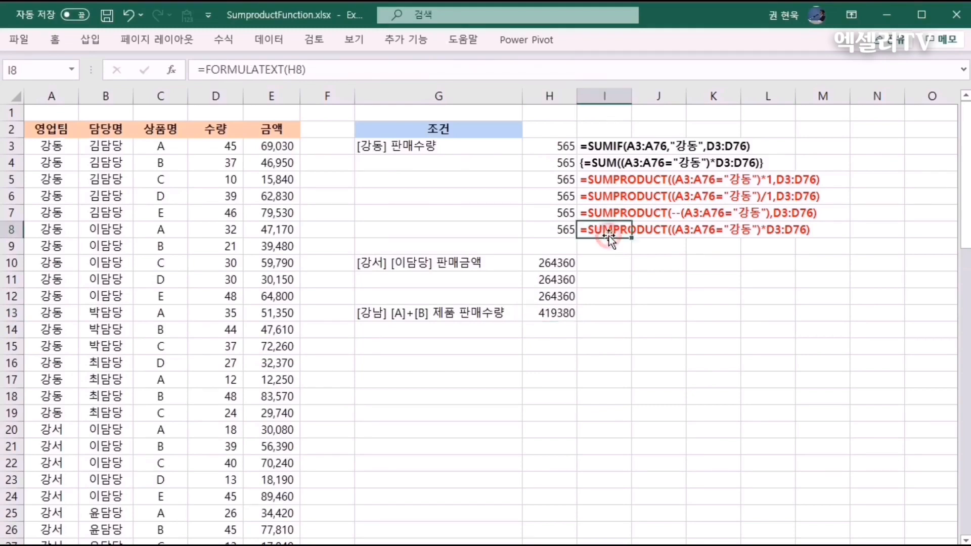
key("ctrl+c")
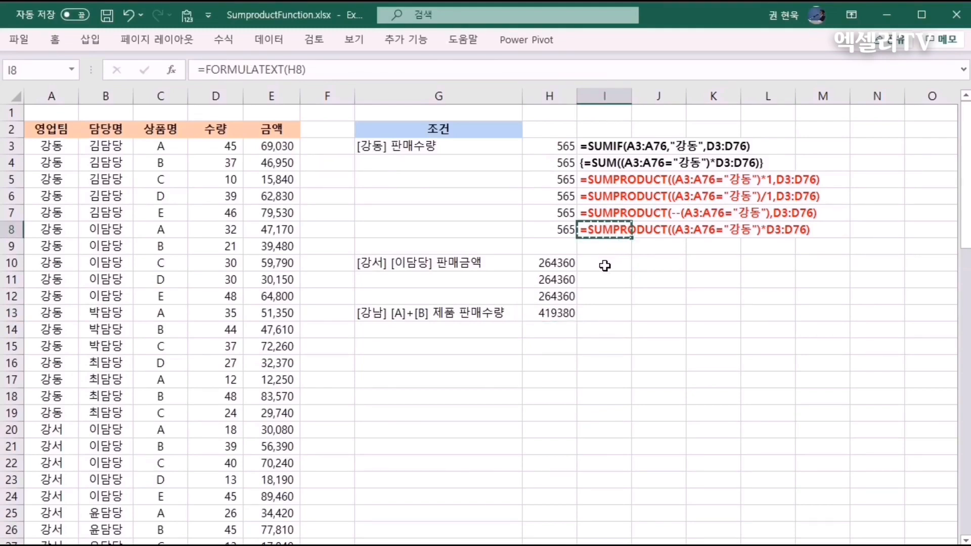
left_click(606, 266)
left_click_drag(605, 265, 604, 318)
key("ctrl+v")
left_click(606, 267)
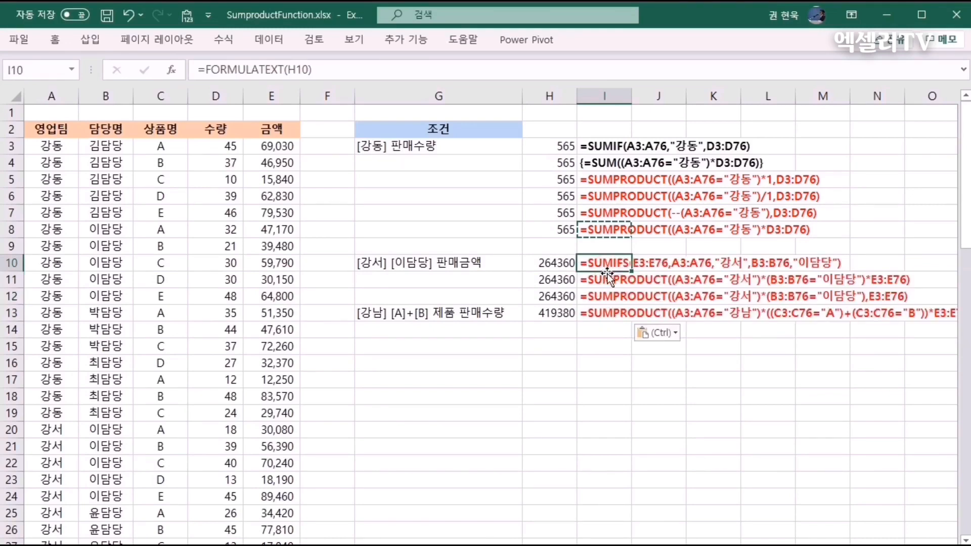
key("Escape")
Review the SUMPRODUCT variants in H5:H8 and H13, comparing how *1, /1, double minus, multiplication and plus are used
left_click(615, 312)
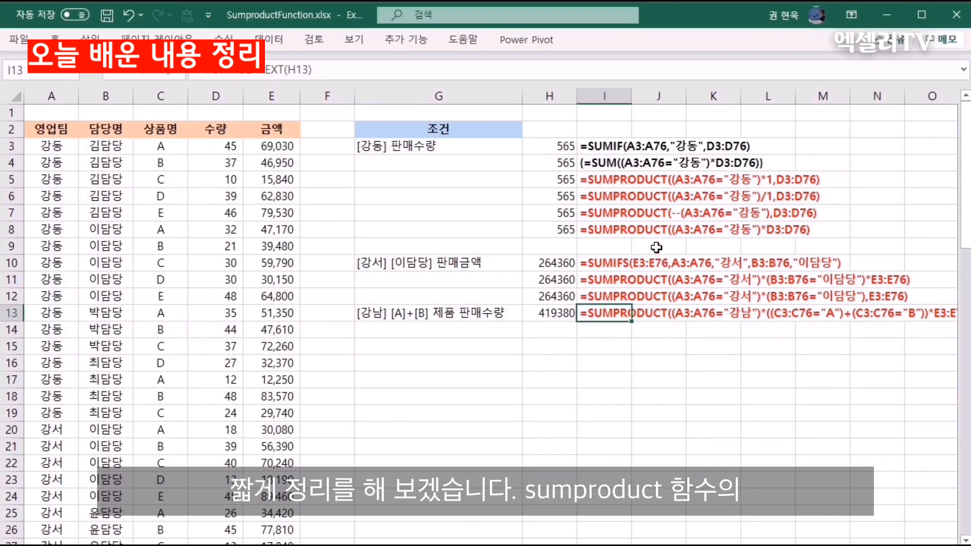
left_click(612, 184)
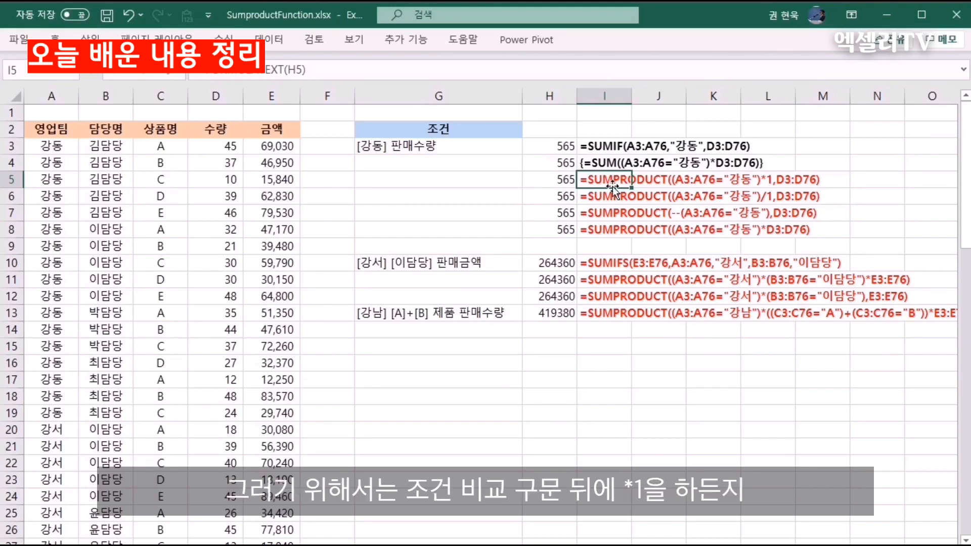
key("Left")
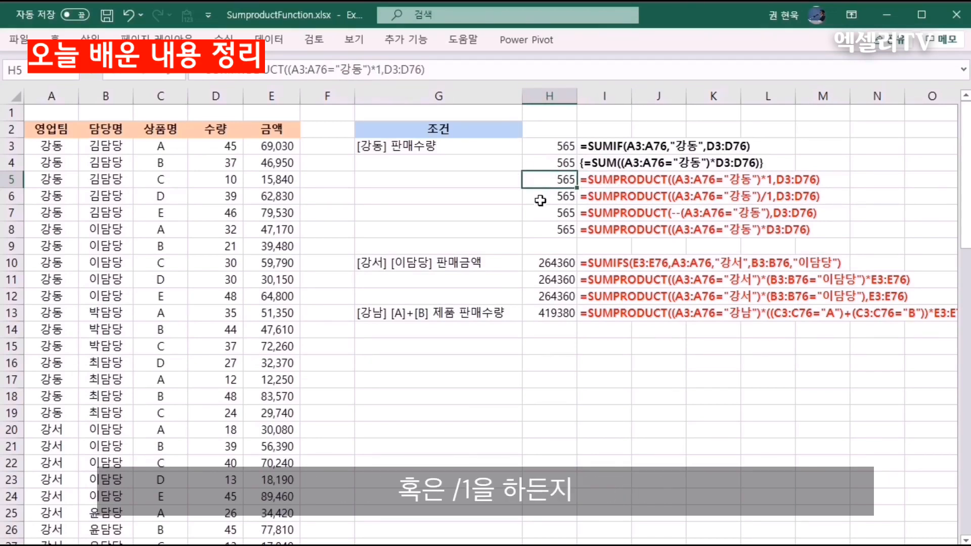
left_click(539, 197)
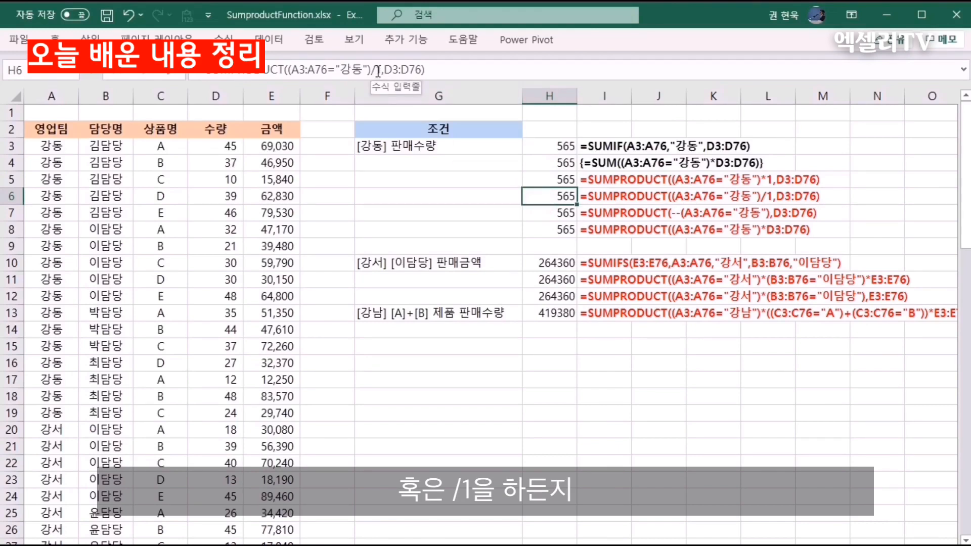
left_click(555, 213)
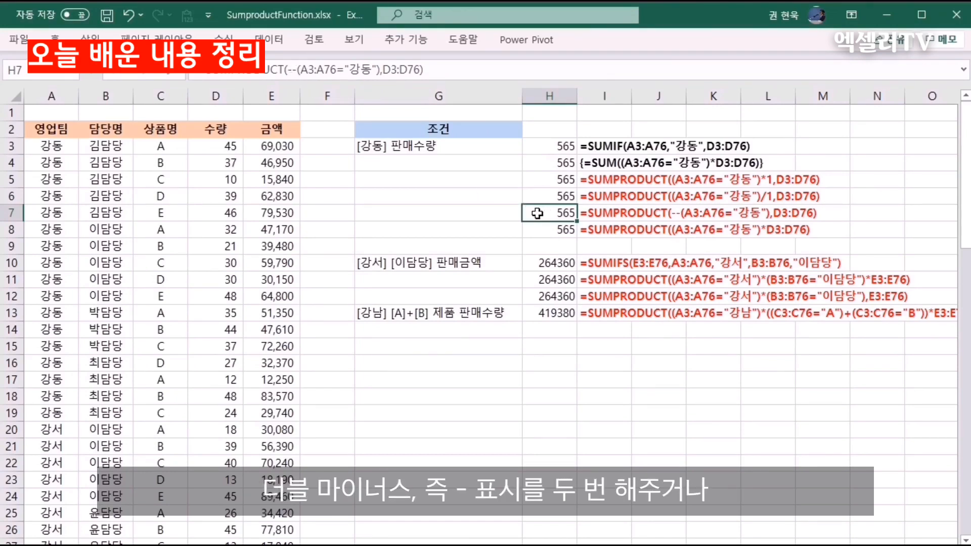
left_click(537, 230)
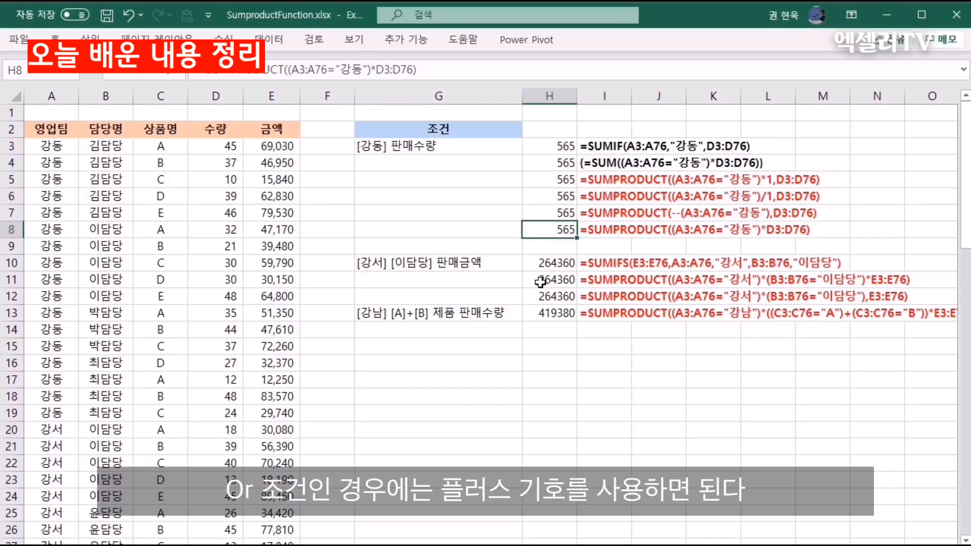
left_click(546, 312)
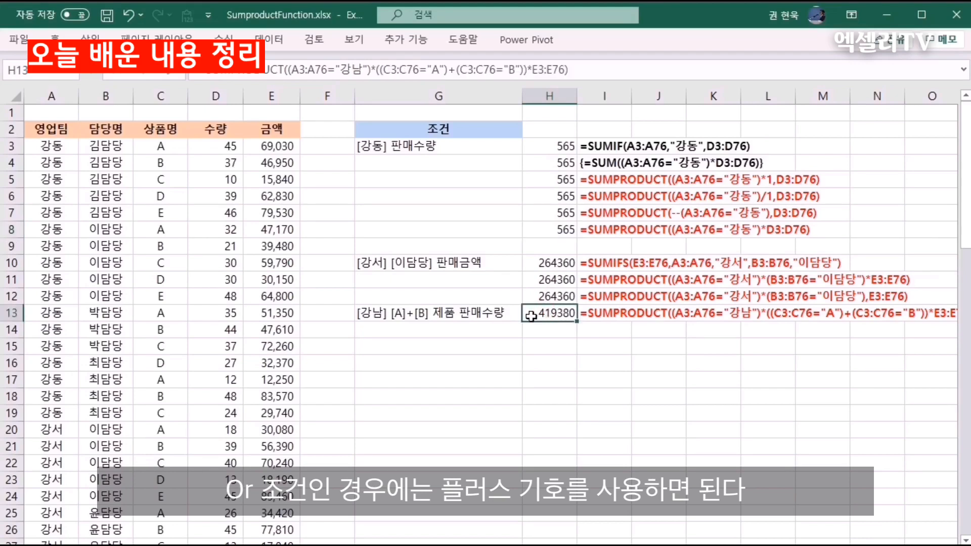